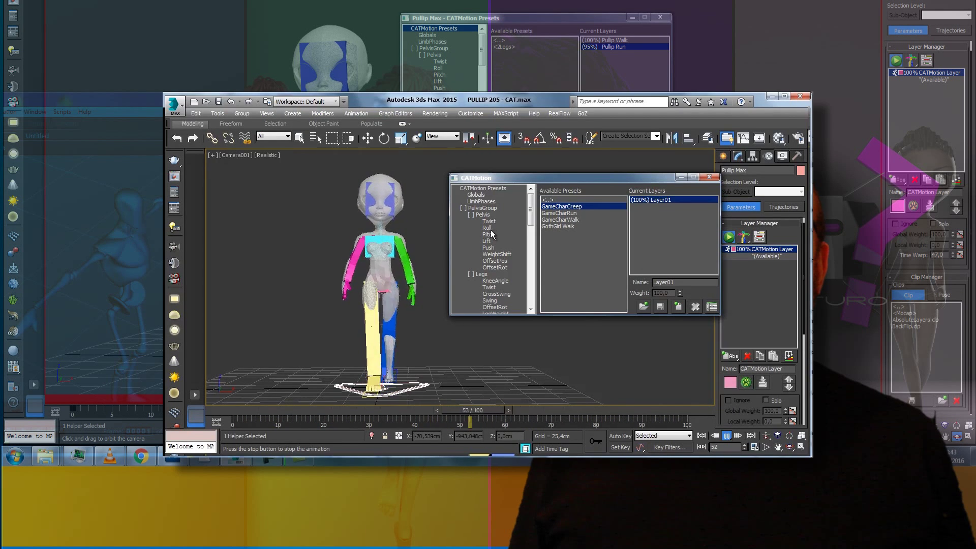
Move the CATMotion editor slightly aside to show Layer01 at 100% weight
{"action": "left_click_drag", "start_coordinate": [584, 176], "coordinate": [575, 175]}
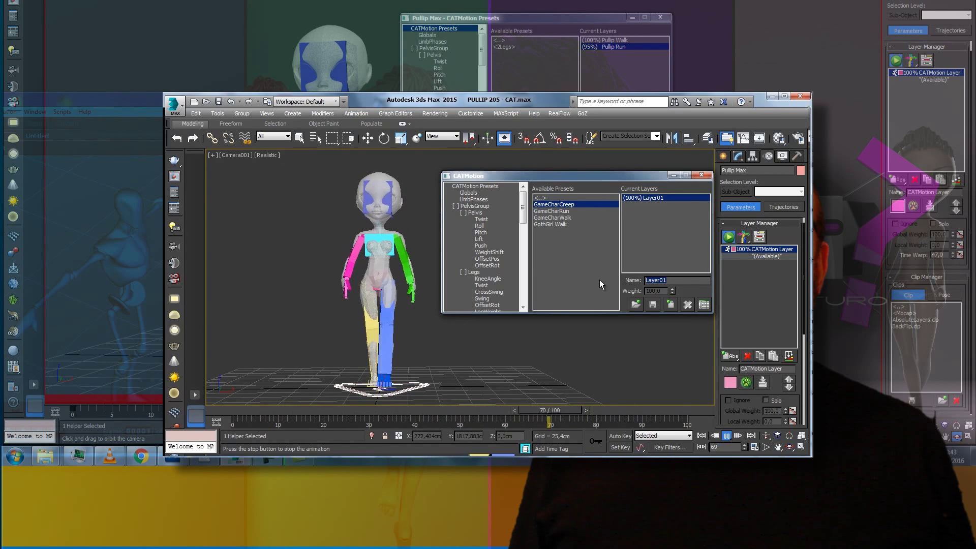
{"action": "type", "text": "Pullip Walk"}
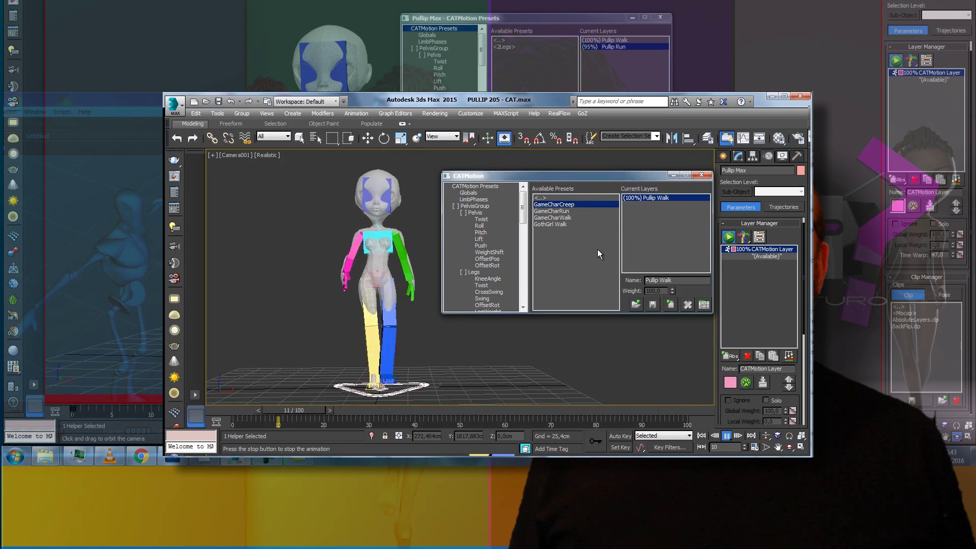
Select the GameCharRun preset and double-click it to load it into the rig
{"action": "left_click", "coordinate": [555, 211]}
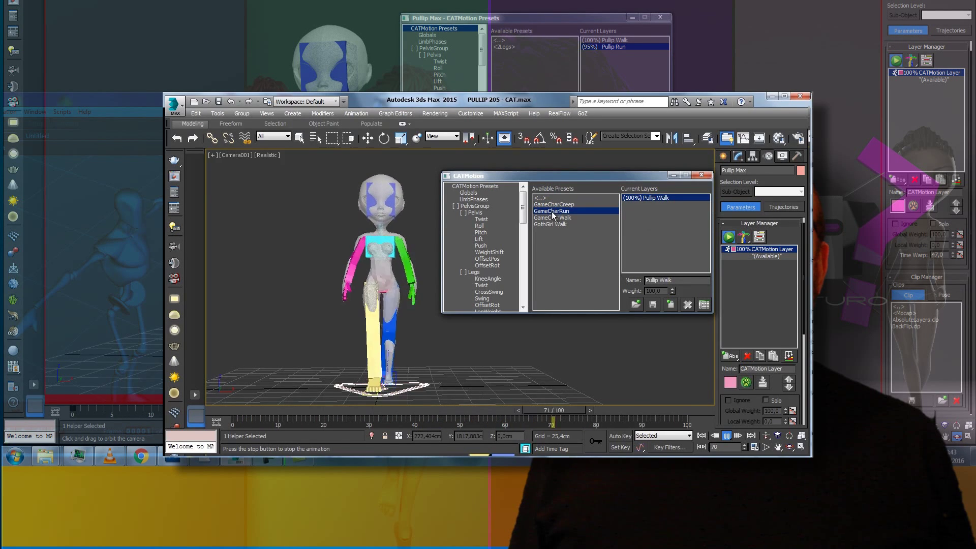
{"action": "double_click", "coordinate": [551, 214]}
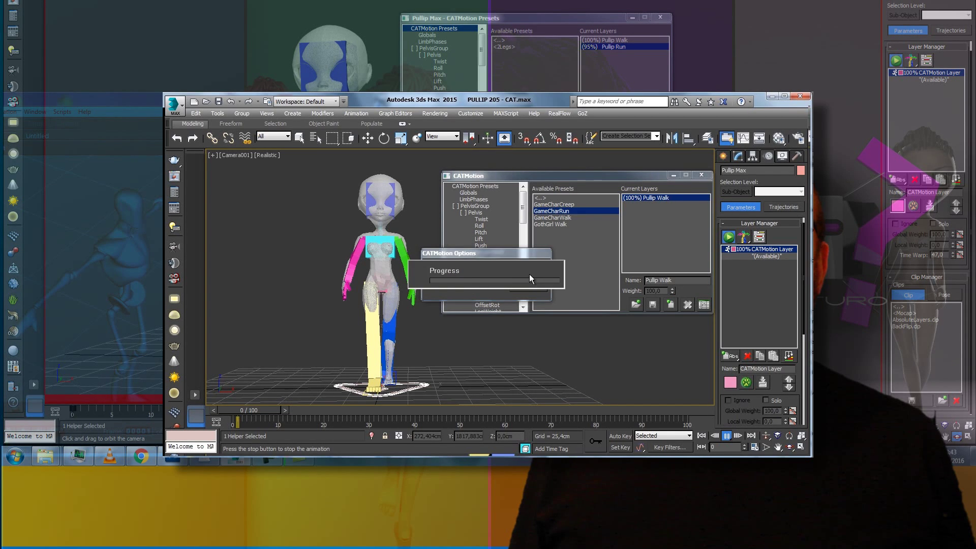
Load GameCharRun as a new layer, lower its weight to about 35%, and start renaming it
{"action": "left_click", "coordinate": [542, 289]}
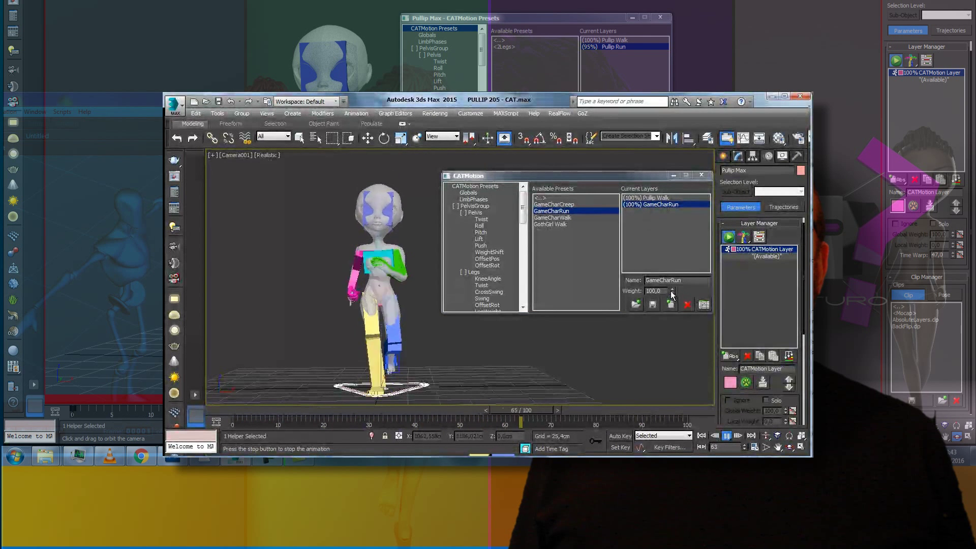
{"action": "left_click_drag", "start_coordinate": [676, 317], "coordinate": [672, 336]}
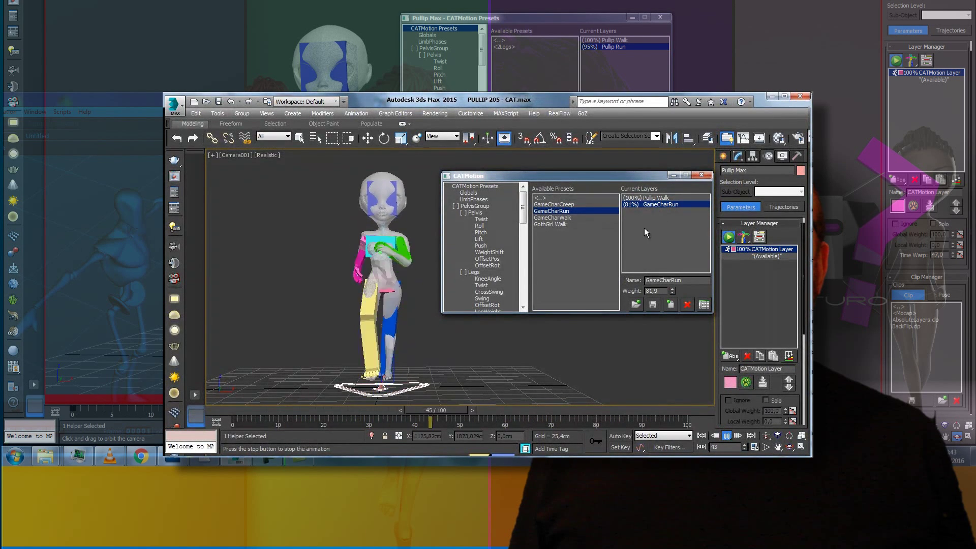
{"action": "left_click_drag", "start_coordinate": [679, 295], "coordinate": [672, 292]}
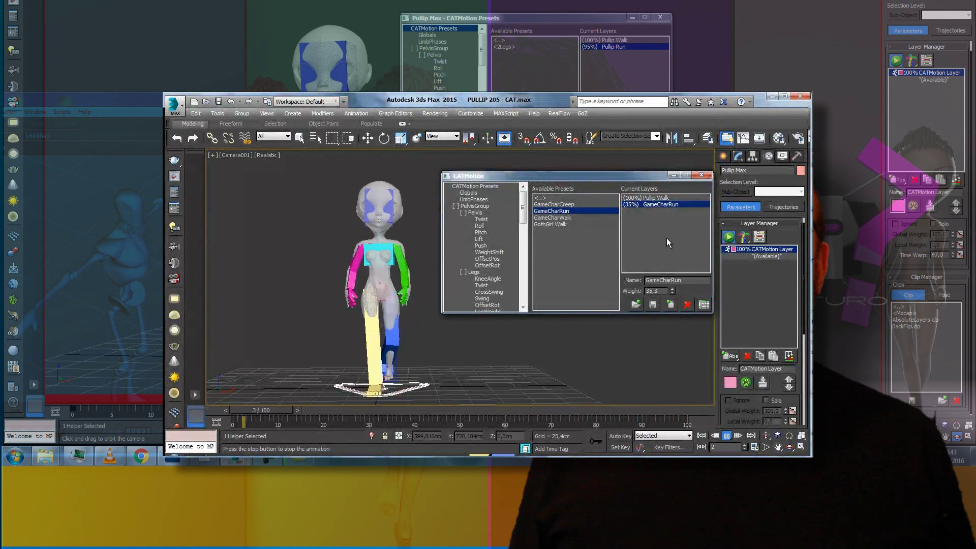
{"action": "left_click_drag", "start_coordinate": [684, 281], "coordinate": [609, 282]}
{"action": "type", "text": "Pull"}
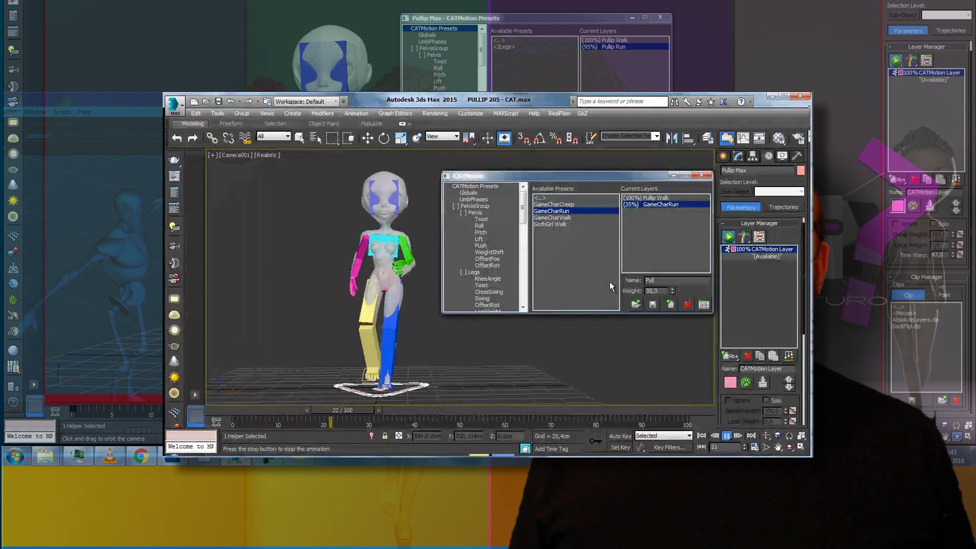
{"action": "type", "text": "ip Runb"}
Name the second layer Pullip Run and drag its weight up and down, ending at 0%
{"action": "key", "text": "BackSpace"}
{"action": "key", "text": "Return"}
{"action": "left_click", "coordinate": [669, 245]}
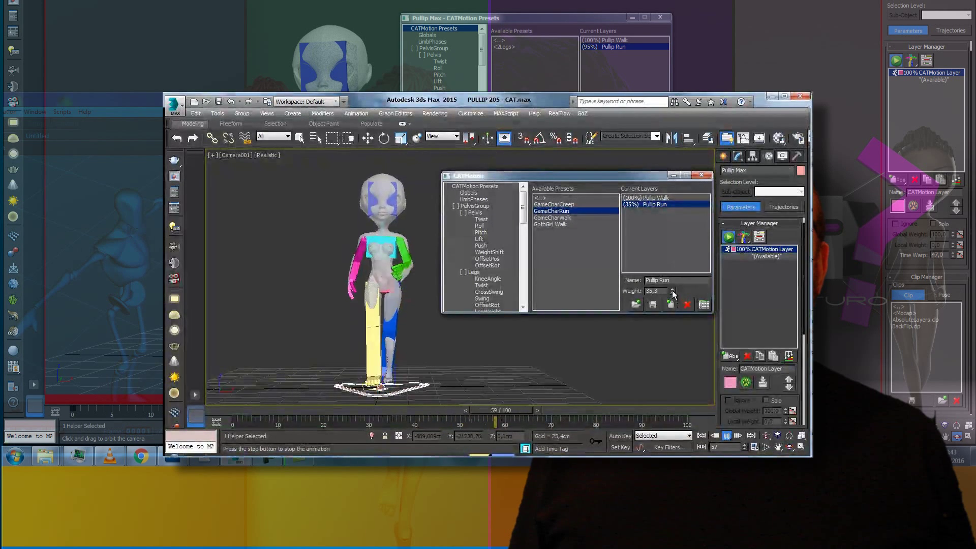
{"action": "left_click_drag", "start_coordinate": [672, 291], "coordinate": [672, 354]}
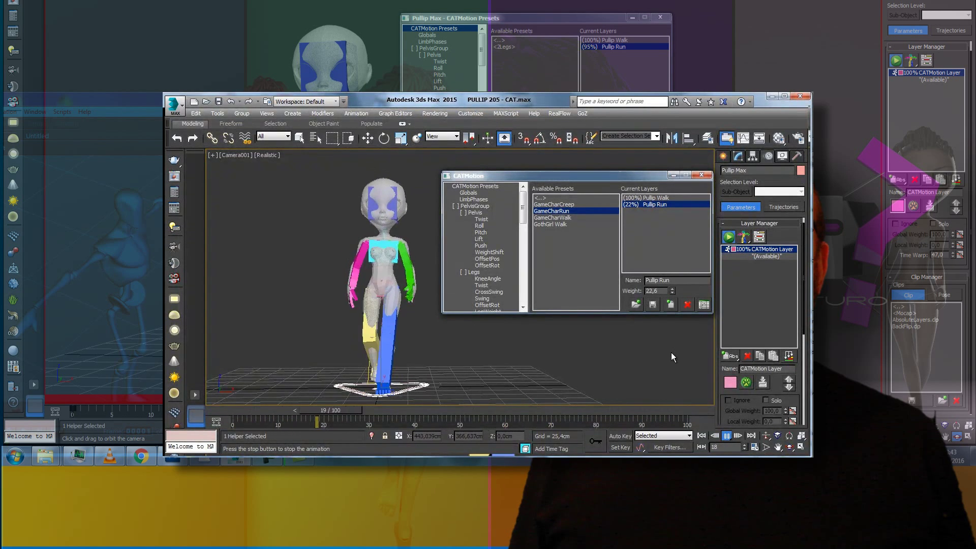
{"action": "left_click_drag", "start_coordinate": [672, 291], "coordinate": [685, 168]}
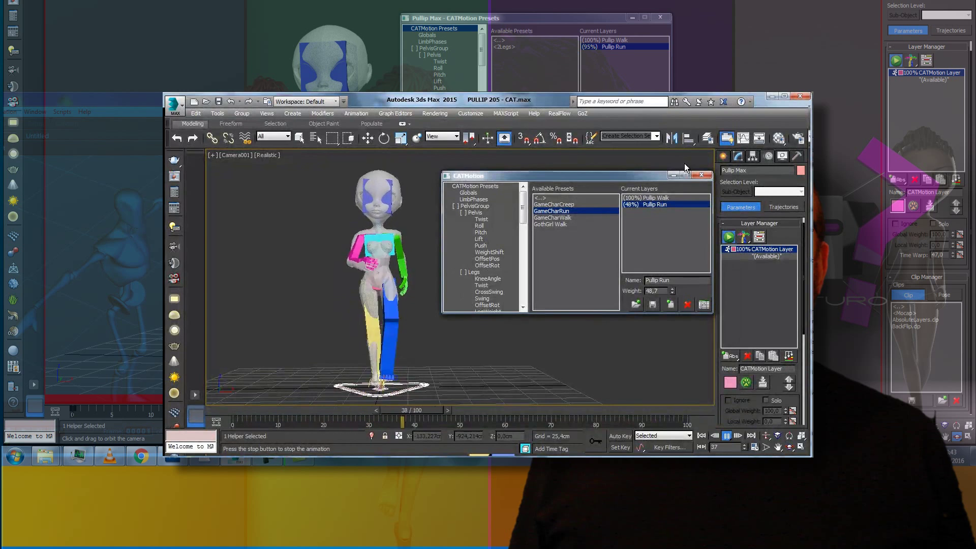
{"action": "mouse_move", "coordinate": [674, 293]}
{"action": "left_mouse_down"}
{"action": "mouse_move", "coordinate": [671, 395]}
{"action": "mouse_move", "coordinate": [682, 404]}
{"action": "left_mouse_up"}
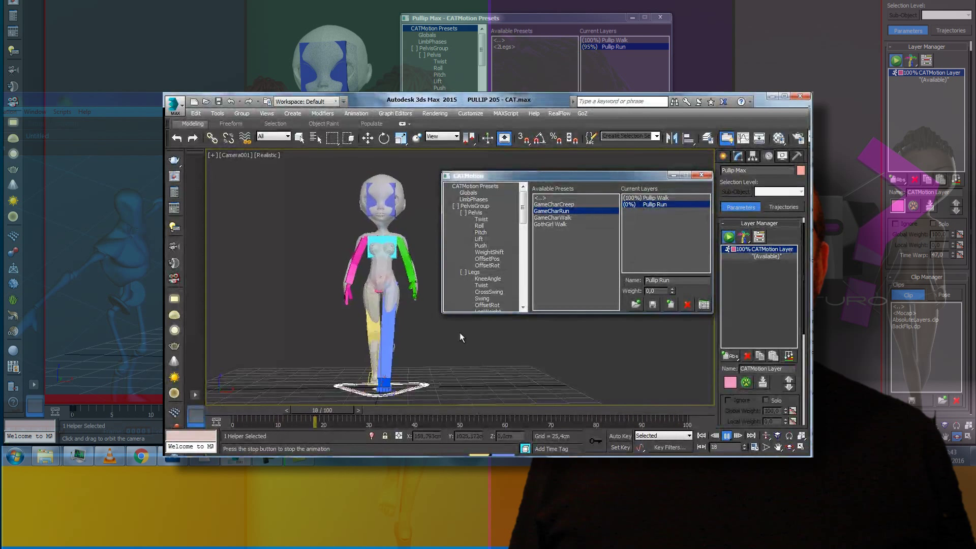
{"action": "key", "text": "e"}
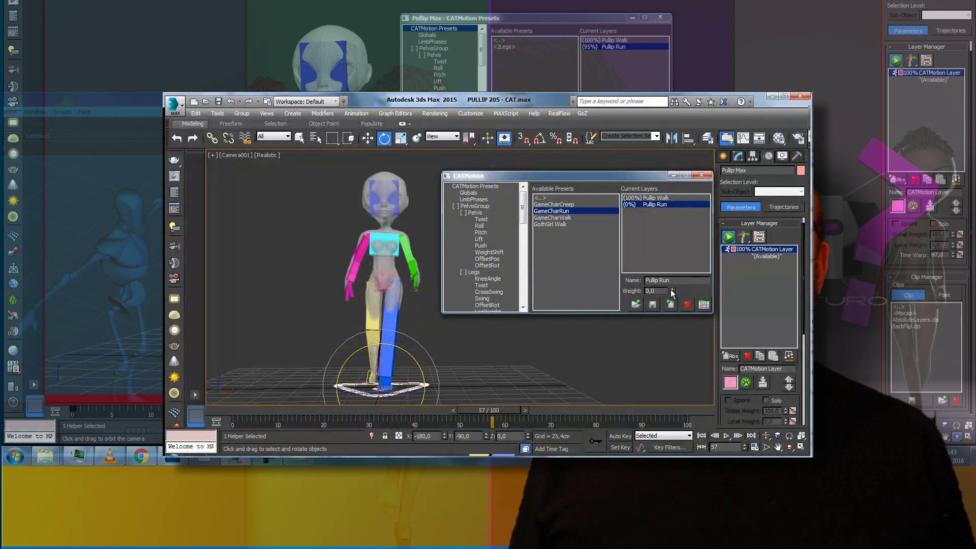
{"action": "type", "text": "100"}
Check frame 79, where Pullip Run reaches 100%, and scroll the CATMotion tree to Ribcage
{"action": "mouse_move", "coordinate": [490, 409]}
{"action": "left_mouse_down"}
{"action": "mouse_move", "coordinate": [257, 407]}
{"action": "mouse_move", "coordinate": [590, 410]}
{"action": "left_mouse_up"}
{"action": "key", "text": "e"}
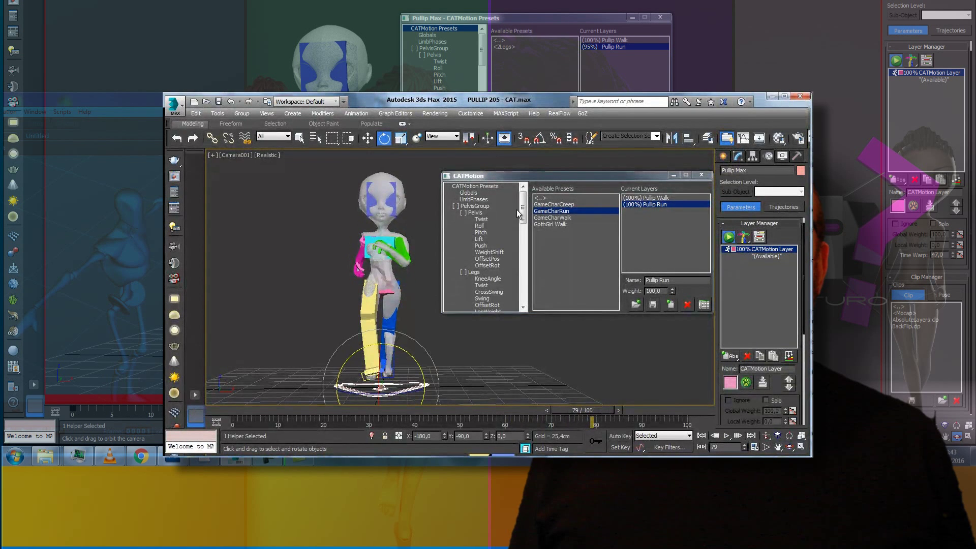
{"action": "left_click_drag", "start_coordinate": [522, 213], "coordinate": [525, 216]}
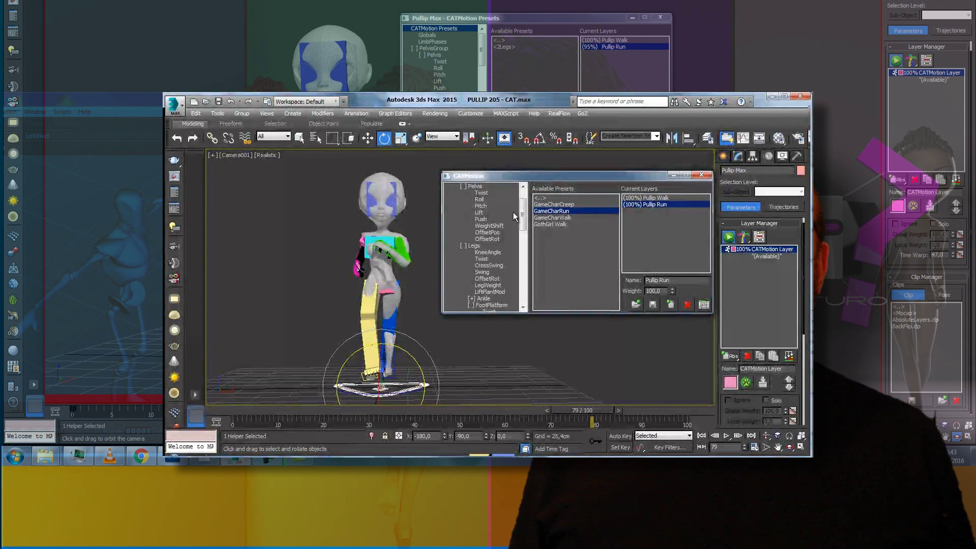
{"action": "left_click_drag", "start_coordinate": [527, 211], "coordinate": [524, 229]}
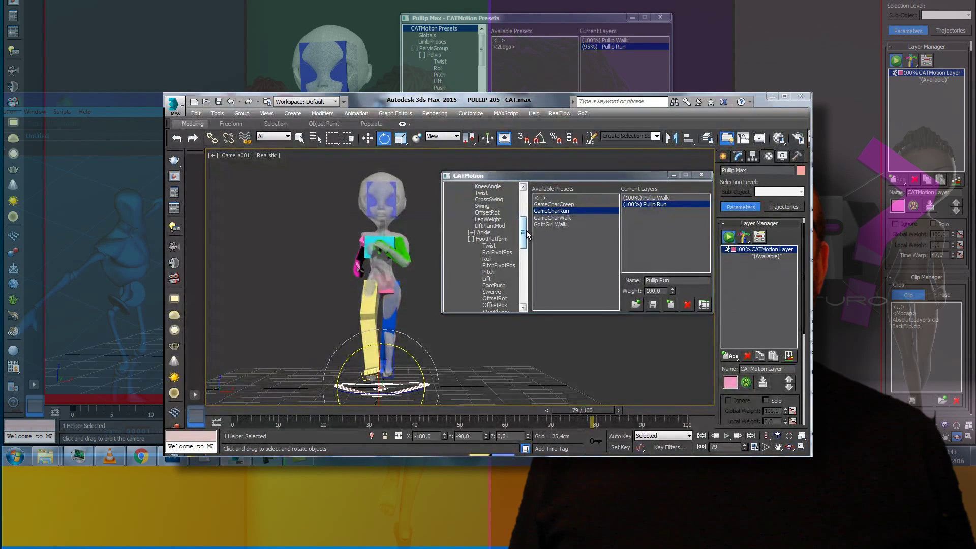
{"action": "mouse_move", "coordinate": [524, 243]}
{"action": "left_mouse_down"}
{"action": "mouse_move", "coordinate": [526, 214]}
{"action": "mouse_move", "coordinate": [523, 276]}
{"action": "left_mouse_up"}
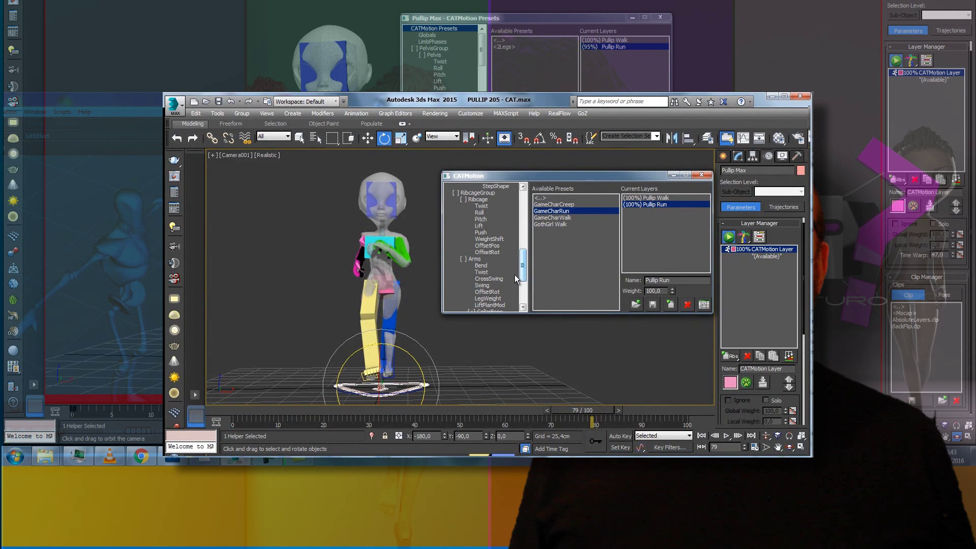
Open Ribcage OffsetPos, try a Y offset of 10, and check the pose around frame 22
{"action": "left_click", "coordinate": [484, 246]}
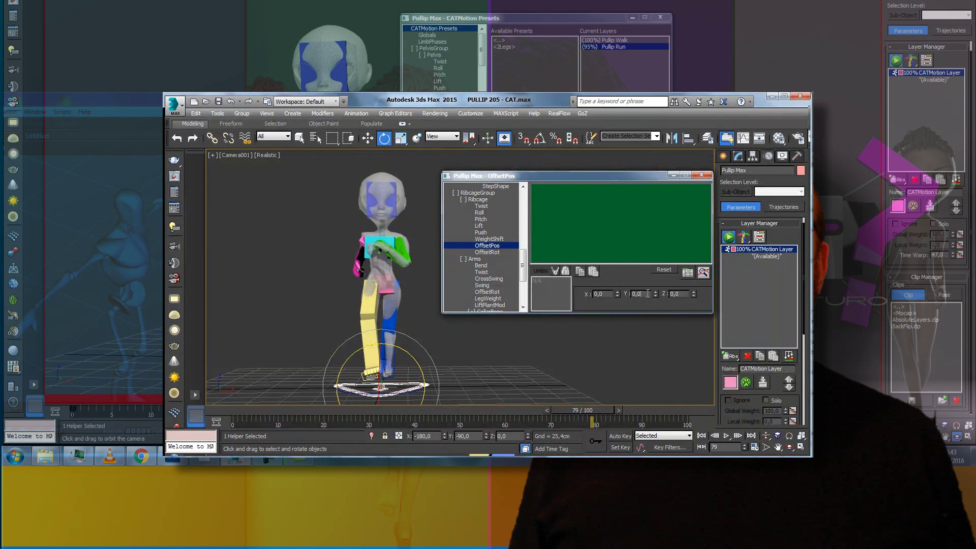
{"action": "type", "text": "10"}
{"action": "key", "text": "Return"}
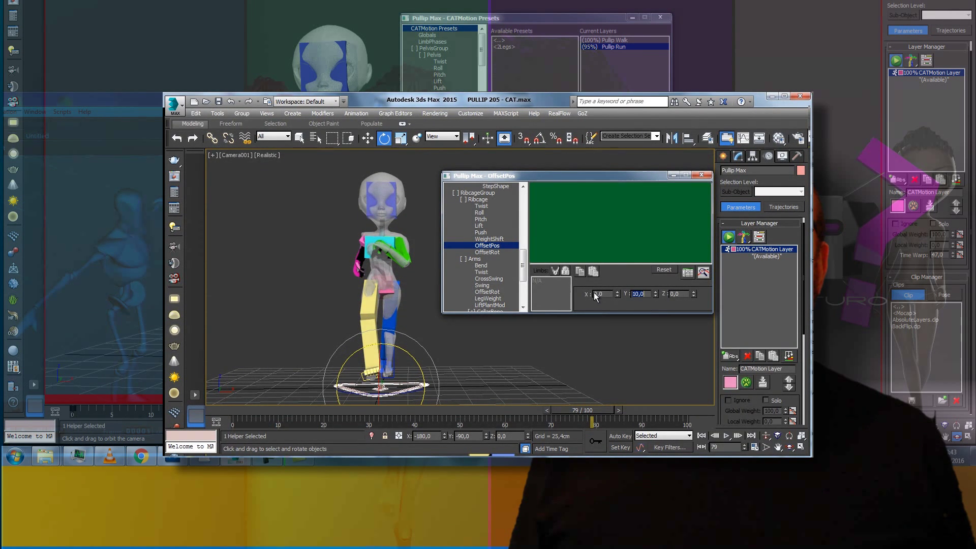
{"action": "mouse_move", "coordinate": [579, 409]}
{"action": "left_mouse_down"}
{"action": "mouse_move", "coordinate": [342, 385]}
{"action": "mouse_move", "coordinate": [369, 385]}
{"action": "left_mouse_up"}
{"action": "key", "text": "e"}
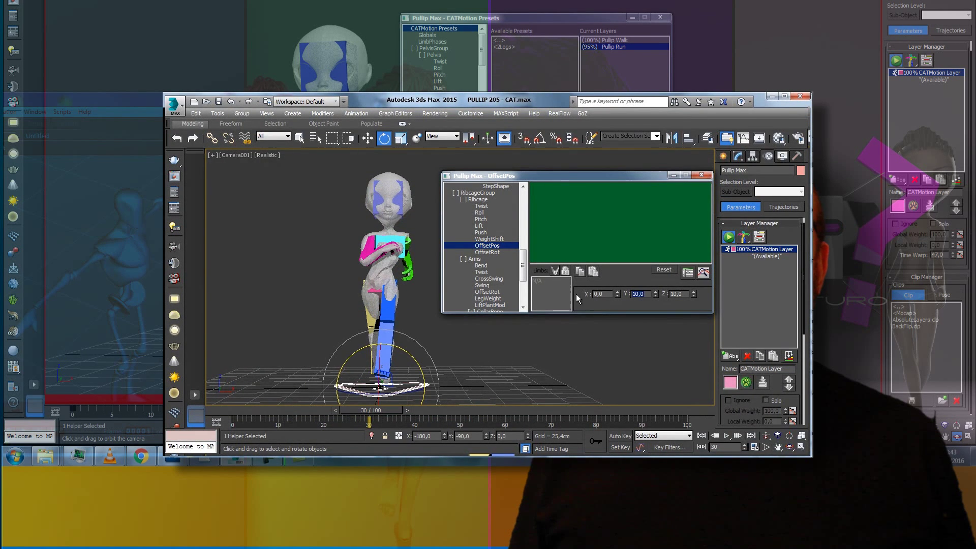
Reset the ribcage Y and Z offsets to 0 and move the OffsetPos window aside
{"action": "type", "text": "0"}
{"action": "key", "text": "Return"}
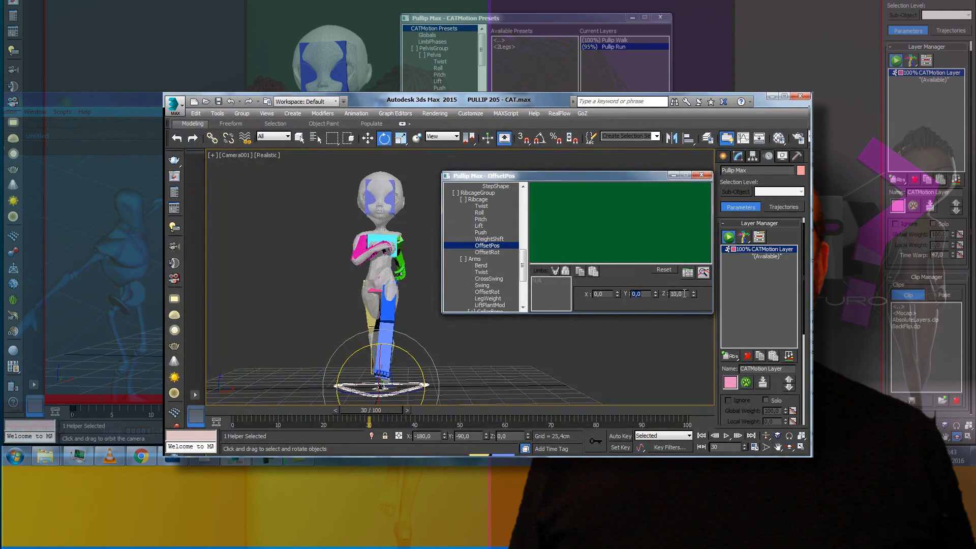
{"action": "type", "text": "0"}
{"action": "key", "text": "Return"}
{"action": "left_click_drag", "start_coordinate": [374, 412], "coordinate": [352, 413]}
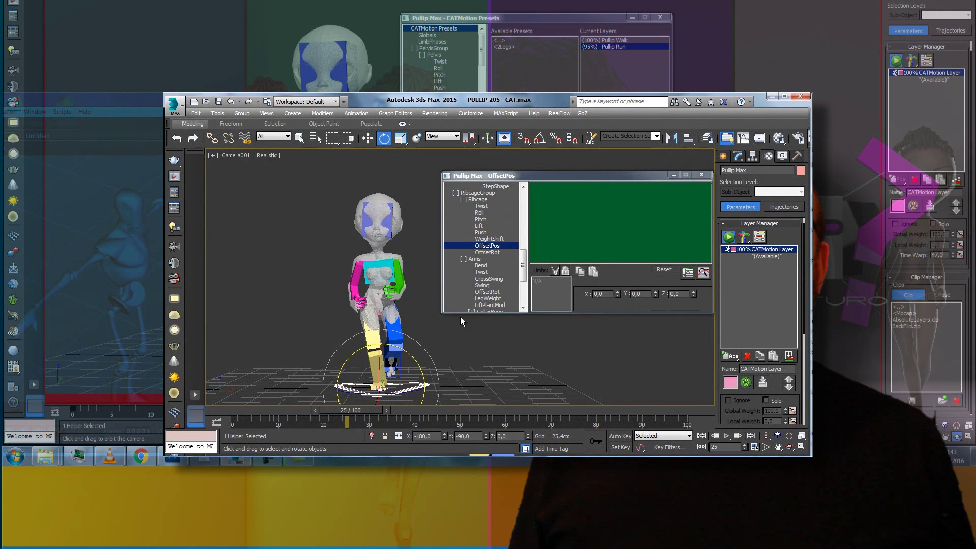
{"action": "mouse_move", "coordinate": [356, 410]}
{"action": "left_mouse_down"}
{"action": "mouse_move", "coordinate": [279, 396]}
{"action": "mouse_move", "coordinate": [417, 401]}
{"action": "left_mouse_up"}
{"action": "key", "text": "e"}
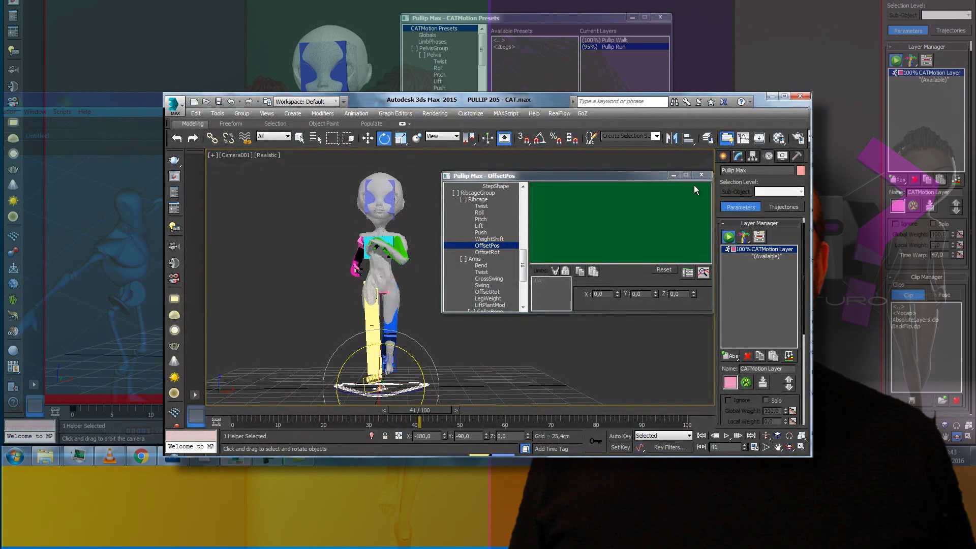
{"action": "left_click_drag", "start_coordinate": [661, 176], "coordinate": [830, 181]}
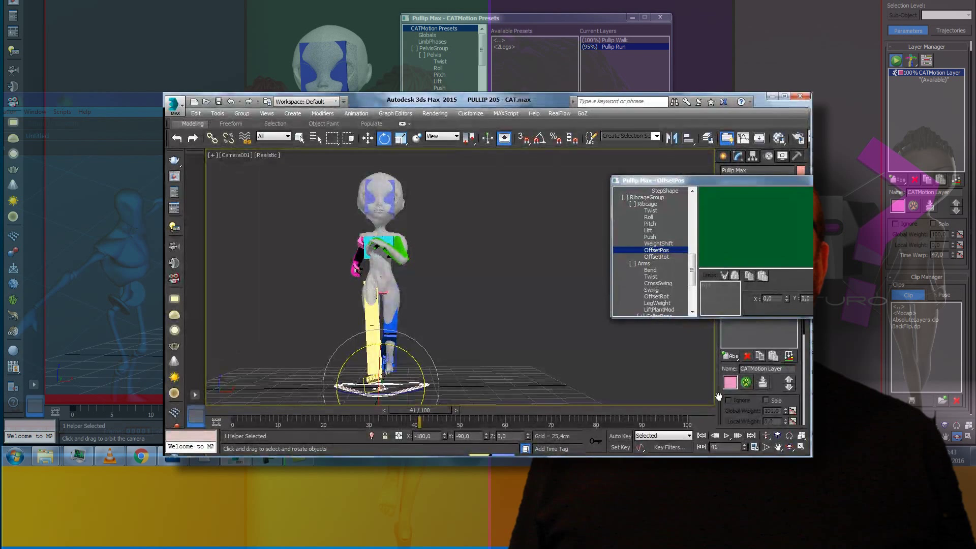
Orbit to a side view of the doll and try a ribcage Z offset of 10
{"action": "left_click", "coordinate": [789, 448]}
{"action": "left_click_drag", "start_coordinate": [374, 292], "coordinate": [326, 293]}
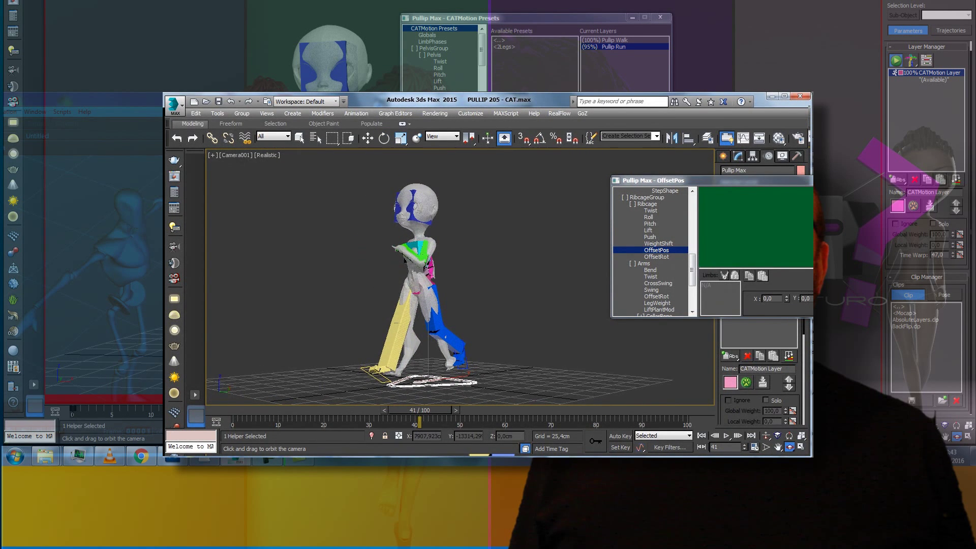
{"action": "left_click_drag", "start_coordinate": [760, 180], "coordinate": [657, 180]}
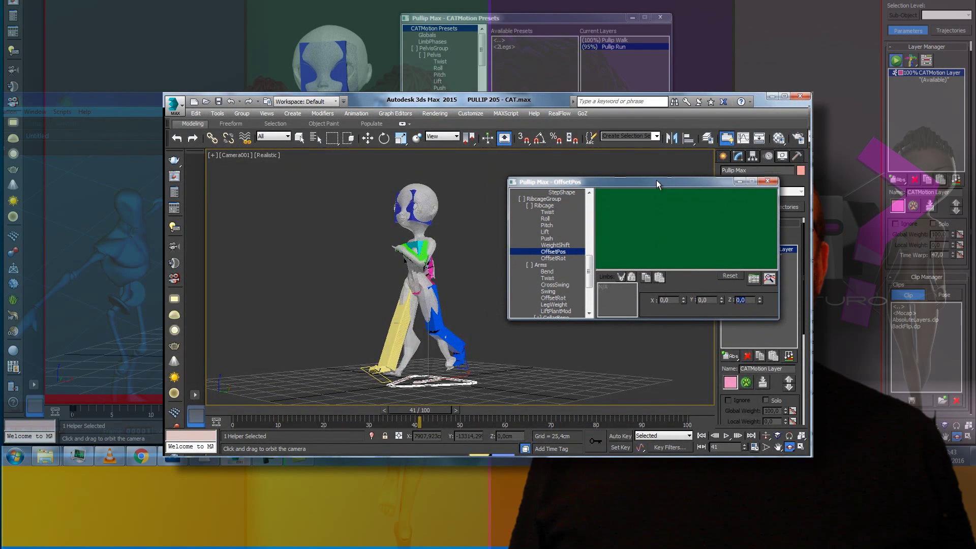
{"action": "type", "text": "0"}
{"action": "key", "text": "Return"}
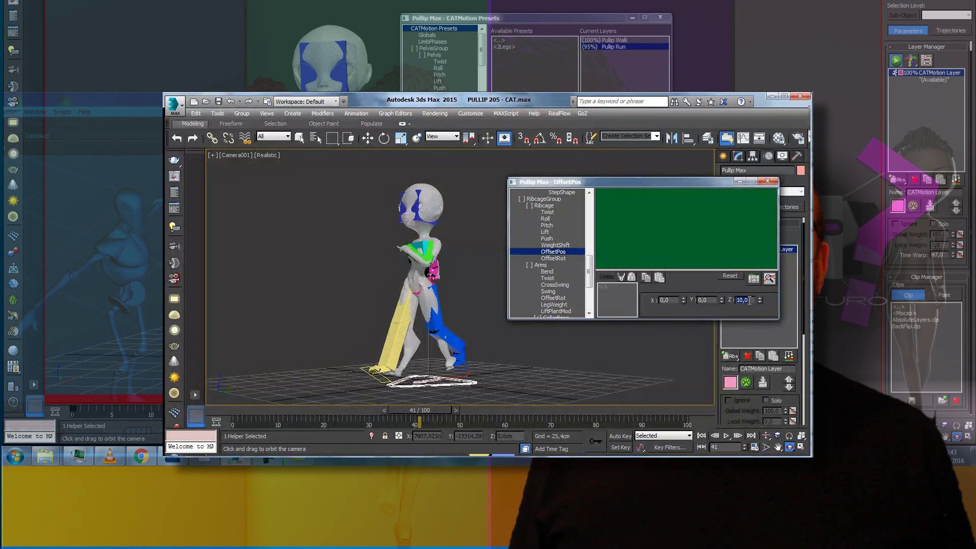
Reset ribcage Z to 0, try a Y offset of 10, and scrub the walk
{"action": "type", "text": "0"}
{"action": "key", "text": "shift+Tab"}
{"action": "type", "text": "10"}
{"action": "key", "text": "Tab"}
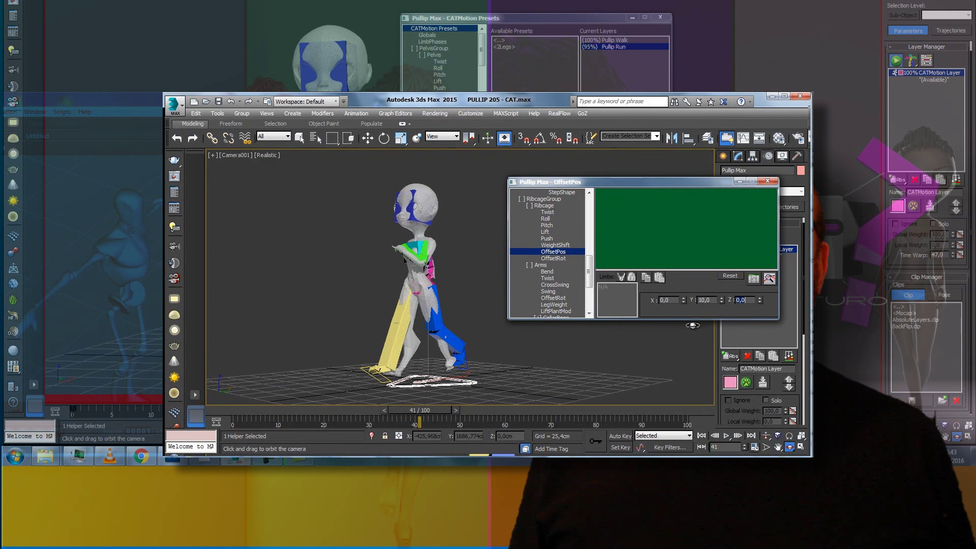
{"action": "left_click_drag", "start_coordinate": [658, 183], "coordinate": [664, 185]}
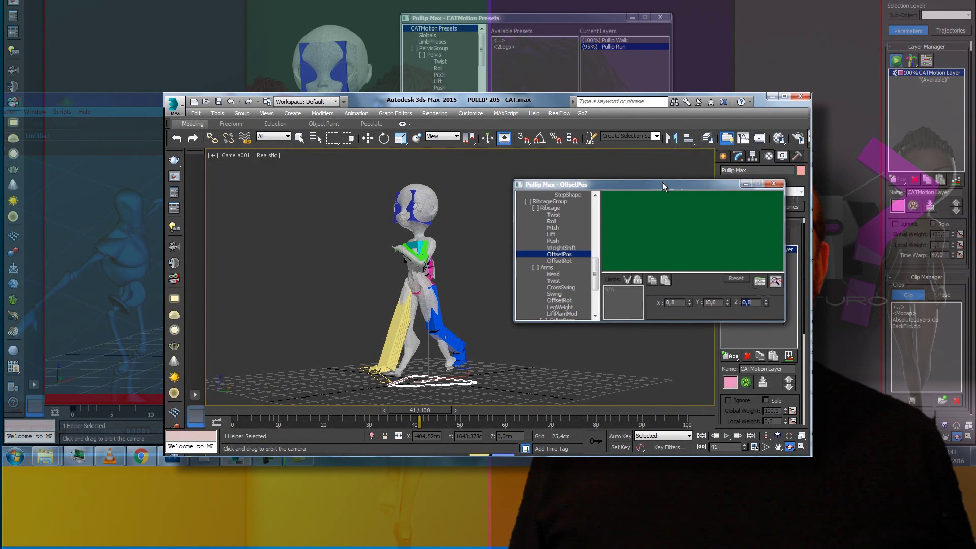
{"action": "mouse_move", "coordinate": [434, 417]}
{"action": "left_mouse_down"}
{"action": "mouse_move", "coordinate": [394, 422]}
{"action": "mouse_move", "coordinate": [559, 425]}
{"action": "mouse_move", "coordinate": [359, 425]}
{"action": "mouse_move", "coordinate": [454, 427]}
{"action": "left_mouse_up"}
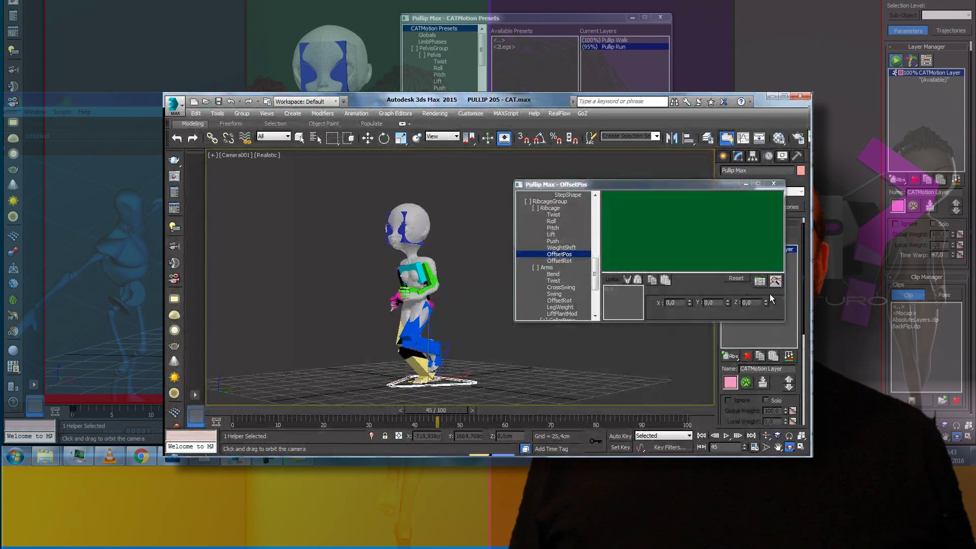
Set the ribcage Z offset to -10 and scrub to review the lowered upper body
{"action": "left_click", "coordinate": [751, 302]}
{"action": "type", "text": "-10"}
{"action": "key", "text": "Return"}
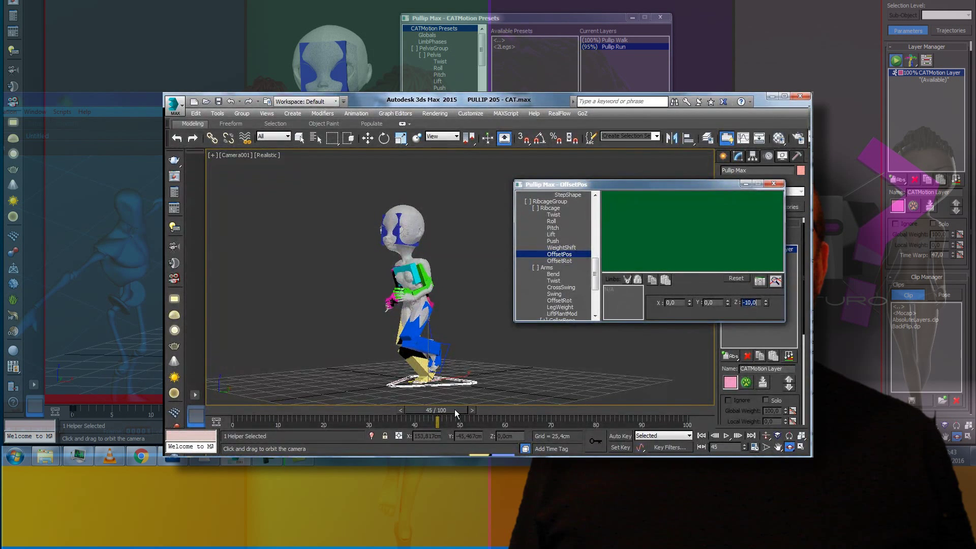
{"action": "mouse_move", "coordinate": [456, 412]}
{"action": "left_mouse_down"}
{"action": "mouse_move", "coordinate": [239, 415]}
{"action": "mouse_move", "coordinate": [396, 420]}
{"action": "left_mouse_up"}
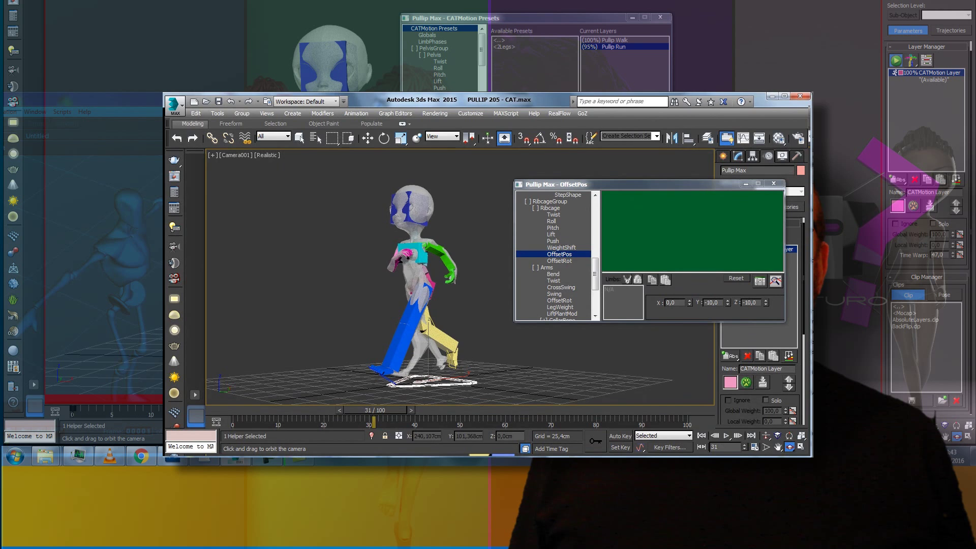
{"action": "left_click_drag", "start_coordinate": [596, 277], "coordinate": [596, 219]}
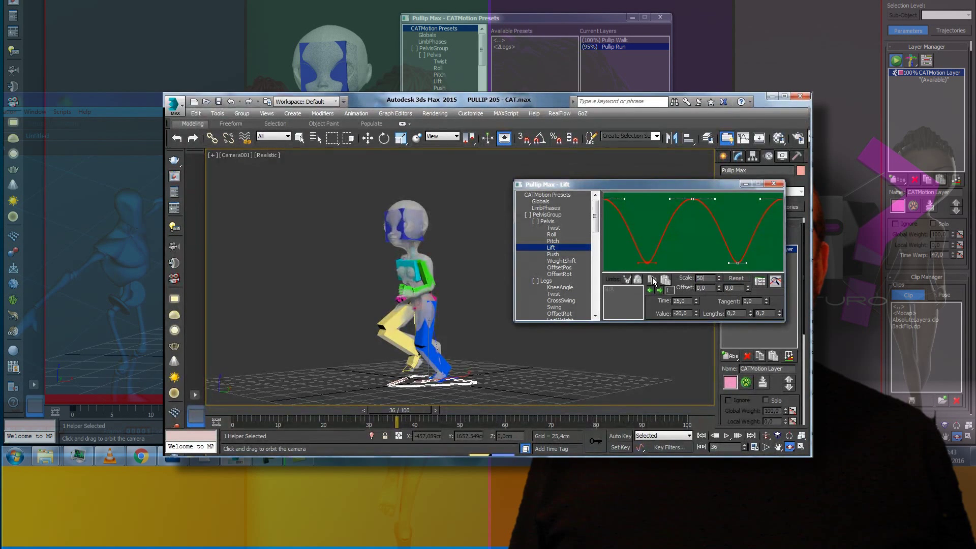
Apply the pelvis Lift curve at Scale 100 with low keys at -10, and scrub to check
{"action": "key", "text": "Return"}
{"action": "mouse_move", "coordinate": [402, 414]}
{"action": "left_mouse_down"}
{"action": "mouse_move", "coordinate": [331, 415]}
{"action": "mouse_move", "coordinate": [532, 414]}
{"action": "mouse_move", "coordinate": [412, 415]}
{"action": "mouse_move", "coordinate": [502, 414]}
{"action": "left_mouse_up"}
{"action": "key", "text": "ctrl+r"}
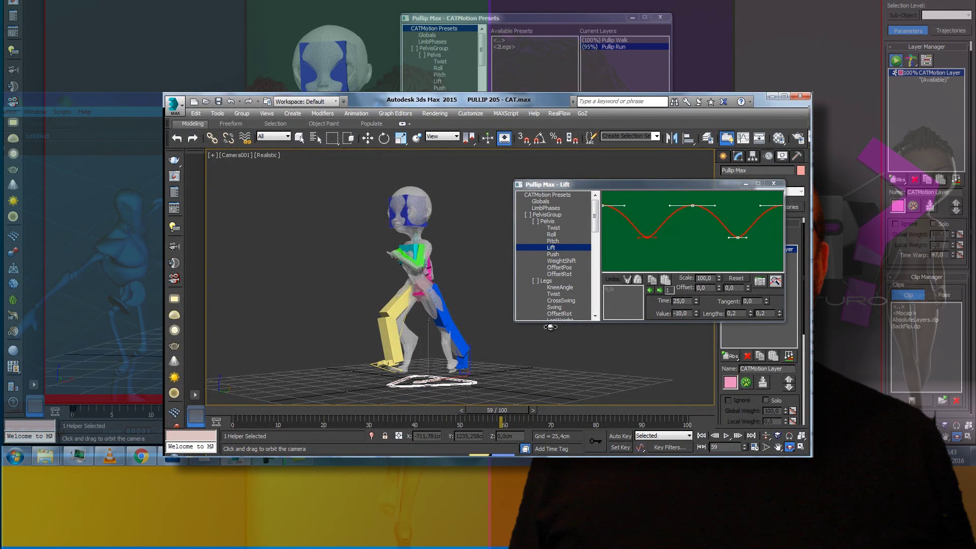
{"action": "mouse_move", "coordinate": [533, 413]}
{"action": "left_mouse_down"}
{"action": "mouse_move", "coordinate": [392, 415]}
{"action": "mouse_move", "coordinate": [560, 417]}
{"action": "left_mouse_up"}
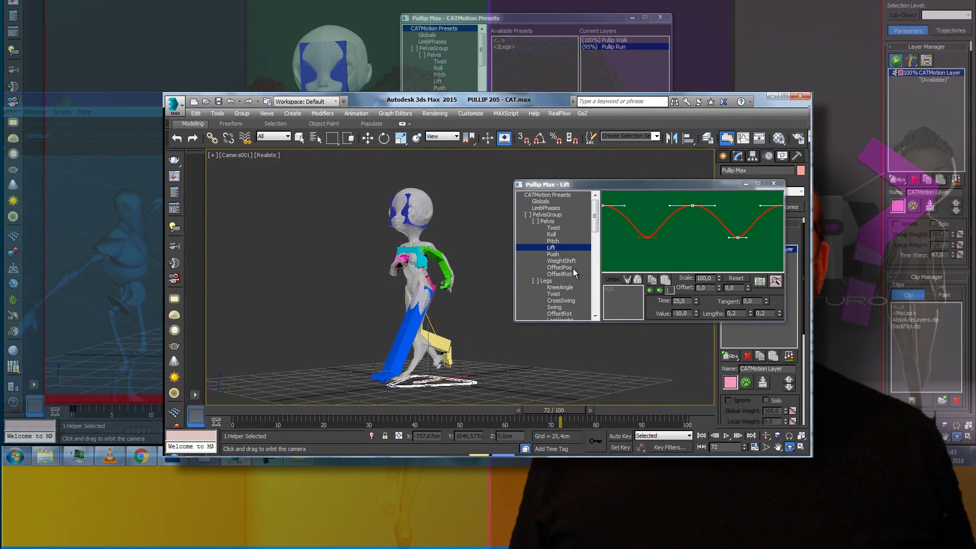
{"action": "left_click_drag", "start_coordinate": [560, 415], "coordinate": [403, 416]}
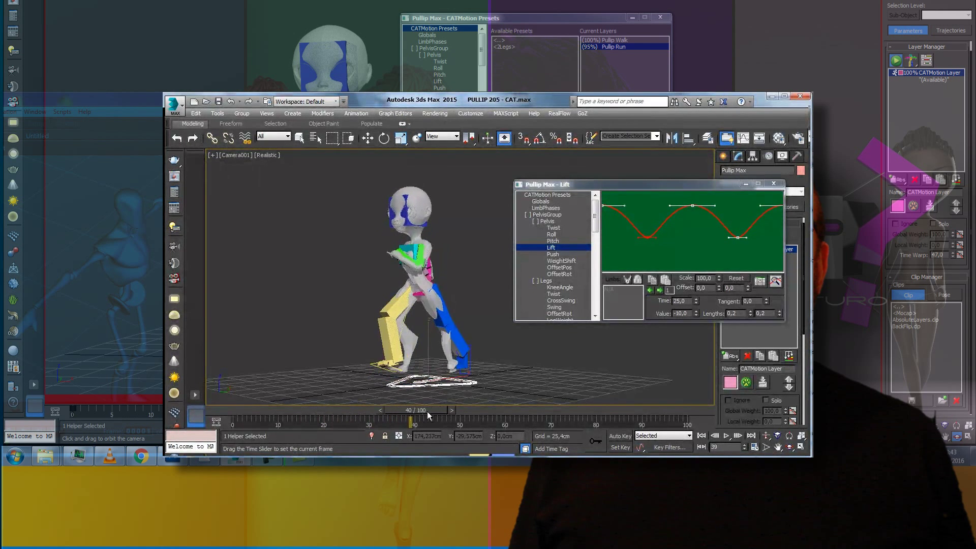
{"action": "left_click_drag", "start_coordinate": [403, 415], "coordinate": [532, 415]}
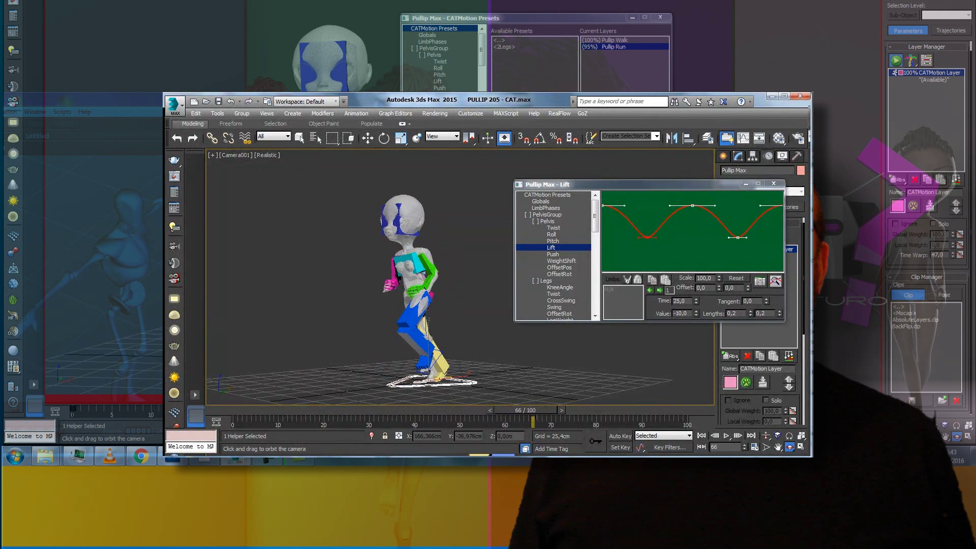
{"action": "left_click", "coordinate": [551, 234]}
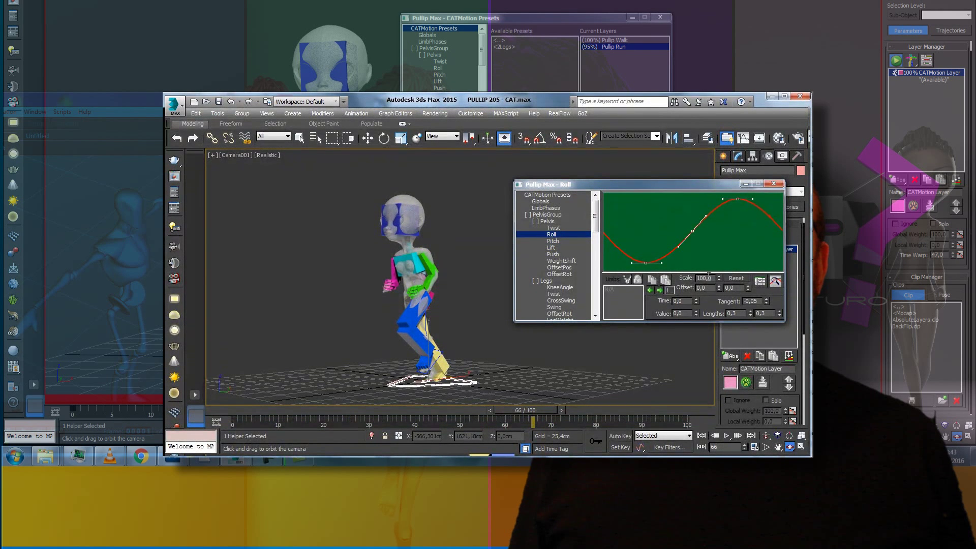
Set the pelvis Roll curve Scale to 100 and play the walk animation
{"action": "type", "text": "50"}
{"action": "key", "text": "Return"}
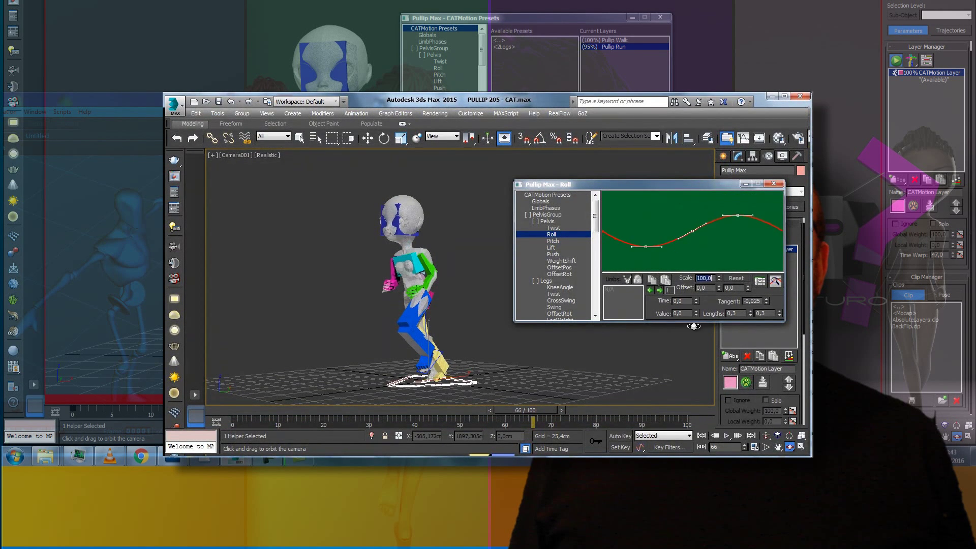
{"action": "left_click", "coordinate": [727, 436]}
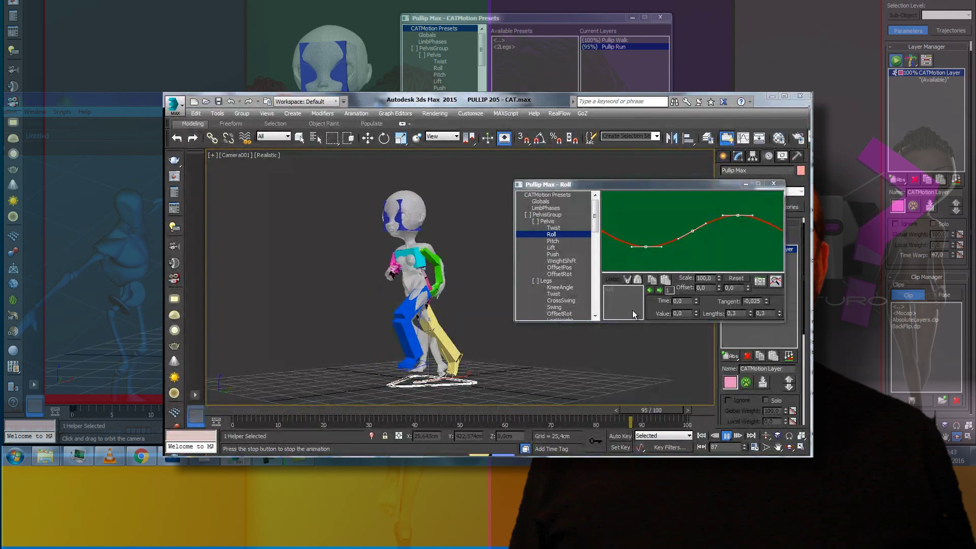
{"action": "mouse_move", "coordinate": [595, 220]}
{"action": "left_mouse_down"}
{"action": "mouse_move", "coordinate": [596, 311]}
{"action": "mouse_move", "coordinate": [598, 235]}
{"action": "mouse_move", "coordinate": [588, 269]}
{"action": "left_mouse_up"}
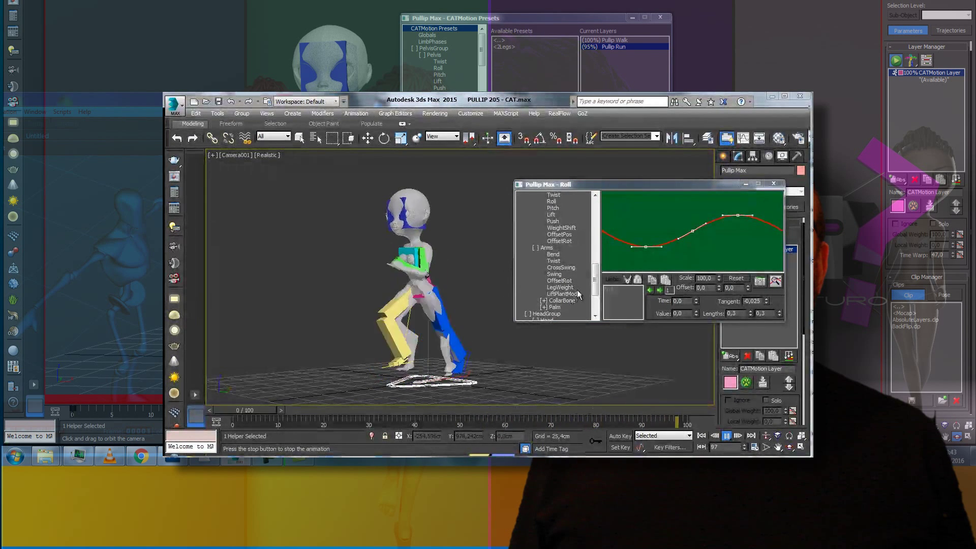
Set the Arms OffsetRot to X -11.0, Y 10.9 and Z 10.9
{"action": "left_click", "coordinate": [560, 281]}
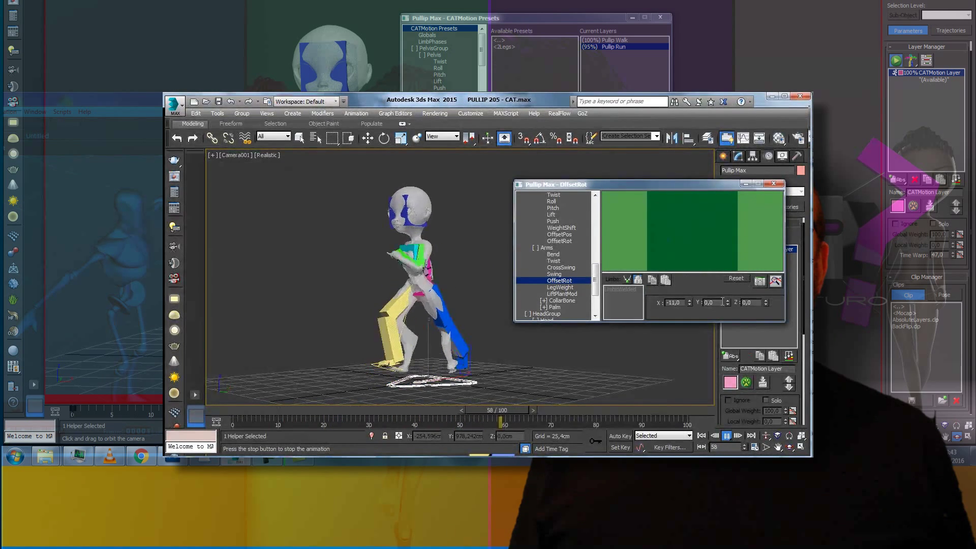
{"action": "mouse_move", "coordinate": [727, 244]}
{"action": "left_mouse_down"}
{"action": "mouse_move", "coordinate": [727, 268]}
{"action": "mouse_move", "coordinate": [727, 248]}
{"action": "left_mouse_up"}
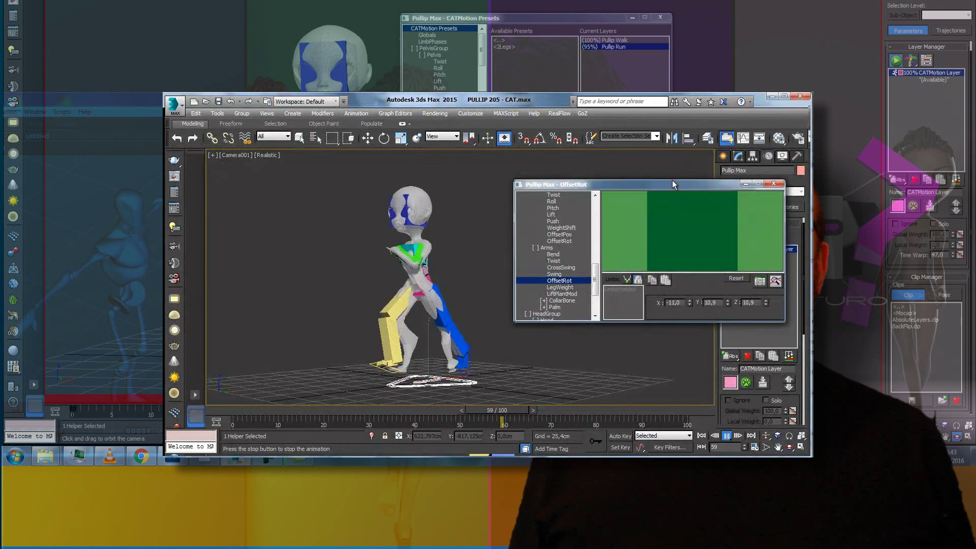
{"action": "left_click_drag", "start_coordinate": [672, 184], "coordinate": [813, 185]}
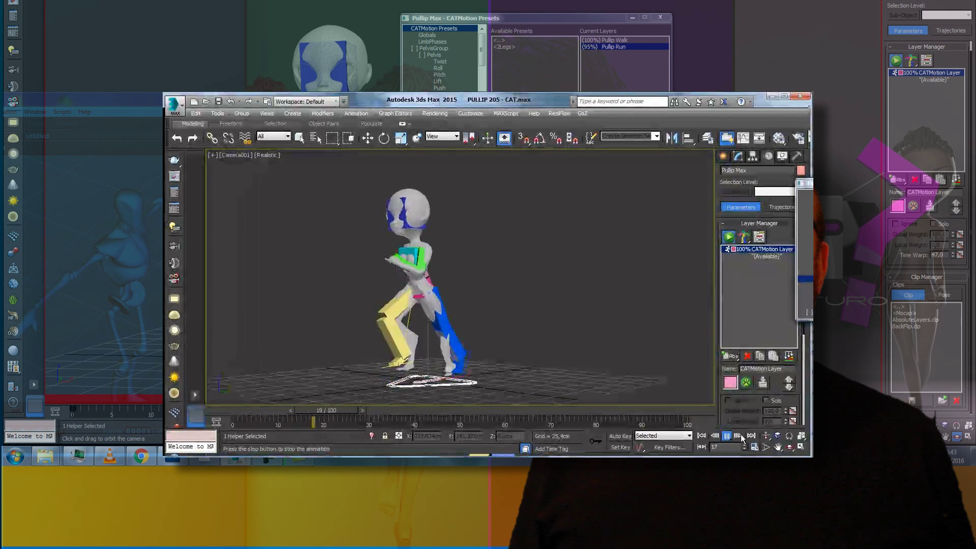
Stop playback, orbit slightly around the doll and scrub through the animation poses
{"action": "left_click", "coordinate": [790, 447]}
{"action": "mouse_move", "coordinate": [446, 281]}
{"action": "left_mouse_down"}
{"action": "mouse_move", "coordinate": [475, 279]}
{"action": "mouse_move", "coordinate": [367, 254]}
{"action": "left_mouse_up"}
{"action": "mouse_move", "coordinate": [450, 412]}
{"action": "left_mouse_down"}
{"action": "mouse_move", "coordinate": [323, 395]}
{"action": "mouse_move", "coordinate": [593, 392]}
{"action": "mouse_move", "coordinate": [295, 407]}
{"action": "mouse_move", "coordinate": [514, 410]}
{"action": "left_mouse_up"}
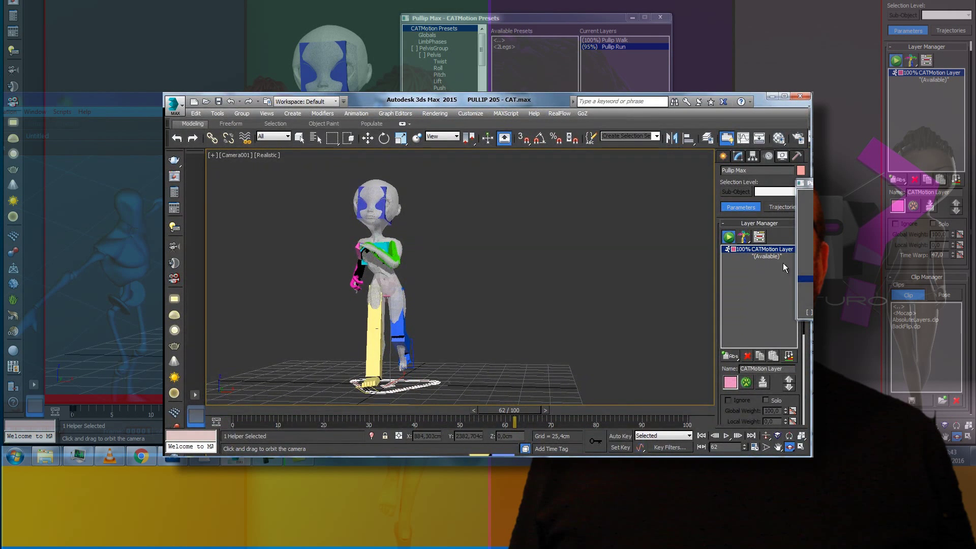
Show the arms' OffsetRot curve (X -11,0, Y 10,9, Z 10,9) in the CATMotion editor
{"action": "left_click_drag", "start_coordinate": [641, 182], "coordinate": [595, 182]}
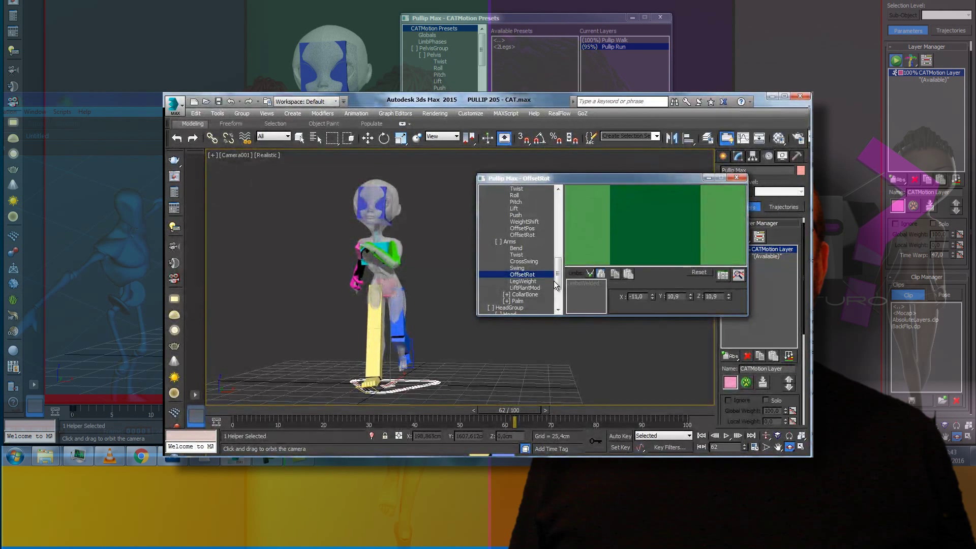
{"action": "mouse_move", "coordinate": [557, 264]}
{"action": "left_mouse_down"}
{"action": "mouse_move", "coordinate": [557, 274]}
{"action": "mouse_move", "coordinate": [561, 227]}
{"action": "left_mouse_up"}
{"action": "left_click_drag", "start_coordinate": [561, 237], "coordinate": [561, 256]}
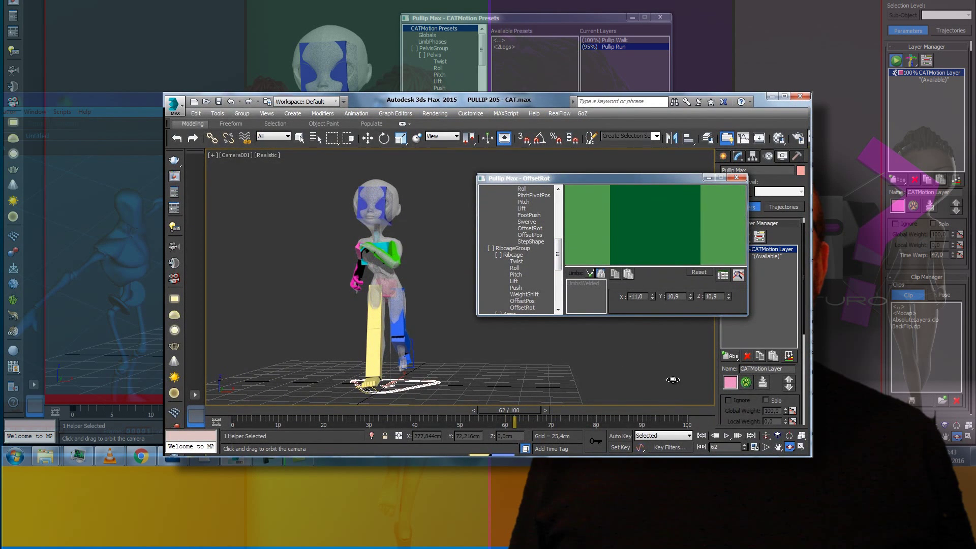
{"action": "left_click_drag", "start_coordinate": [556, 252], "coordinate": [557, 194]}
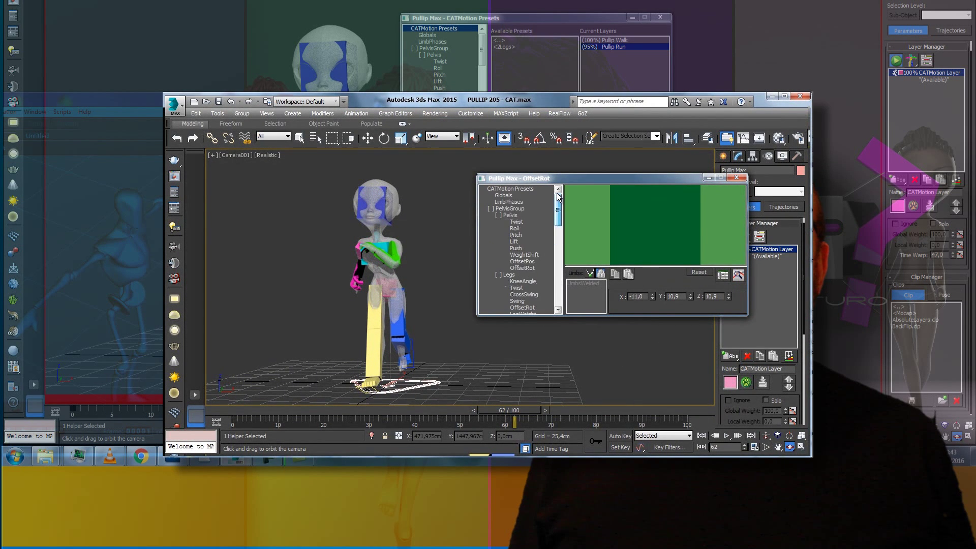
{"action": "left_click_drag", "start_coordinate": [659, 179], "coordinate": [625, 175]}
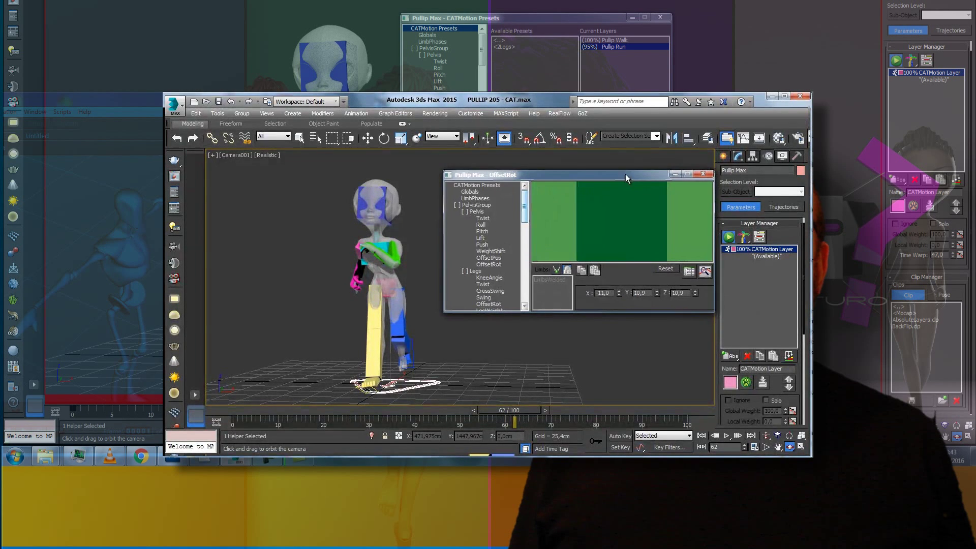
Return to CATMotion Presets with Pullip Walk and Run at 100%, then enable Auto Key at frame 0
{"action": "left_click", "coordinate": [470, 192]}
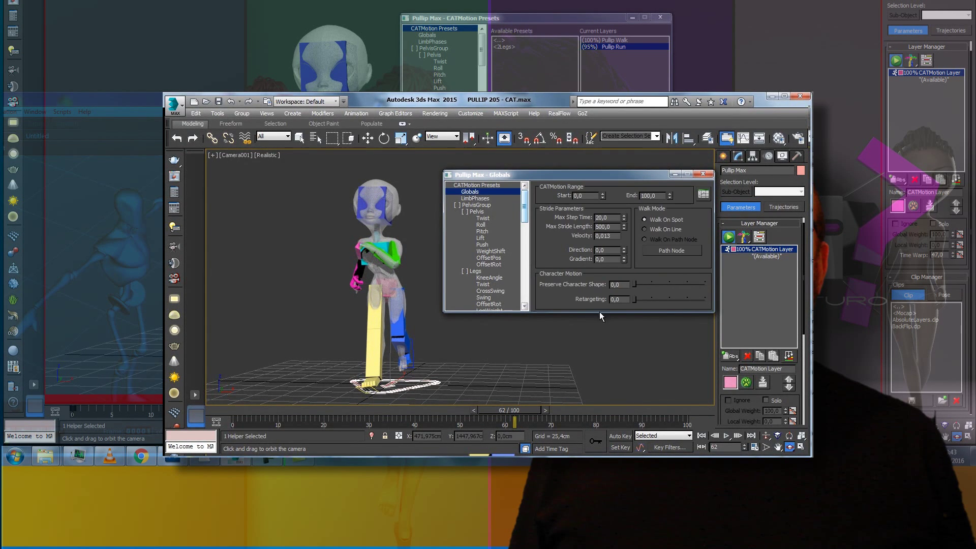
{"action": "left_click", "coordinate": [474, 198]}
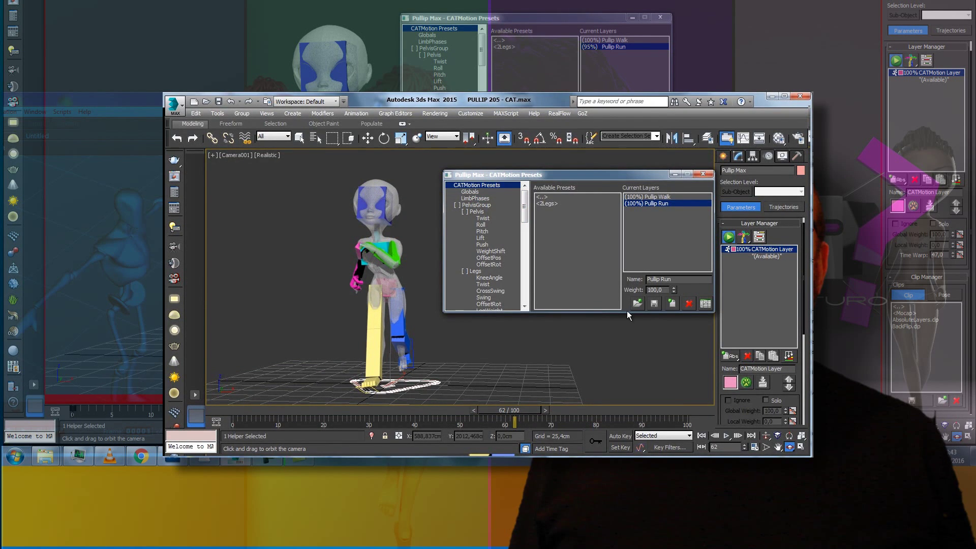
{"action": "left_click_drag", "start_coordinate": [519, 407], "coordinate": [243, 411]}
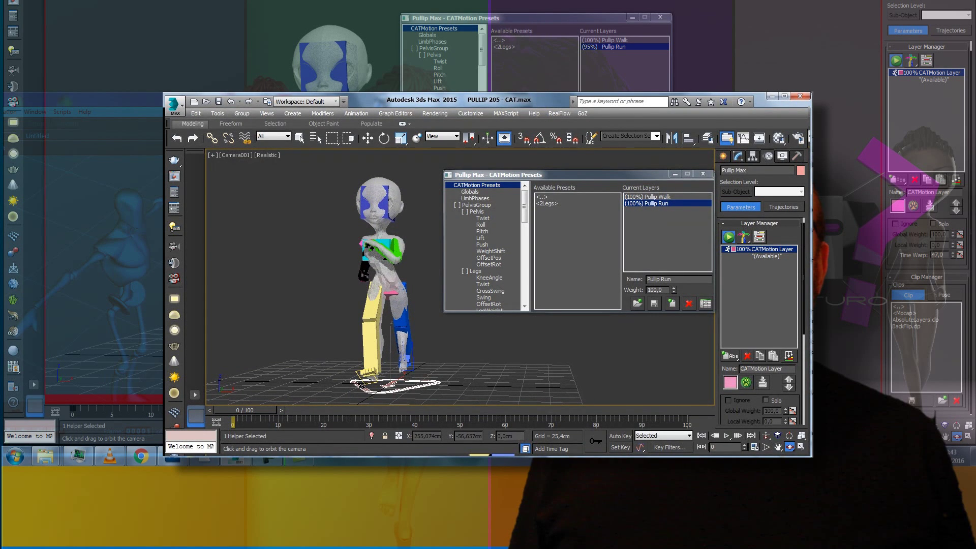
{"action": "left_click", "coordinate": [618, 436]}
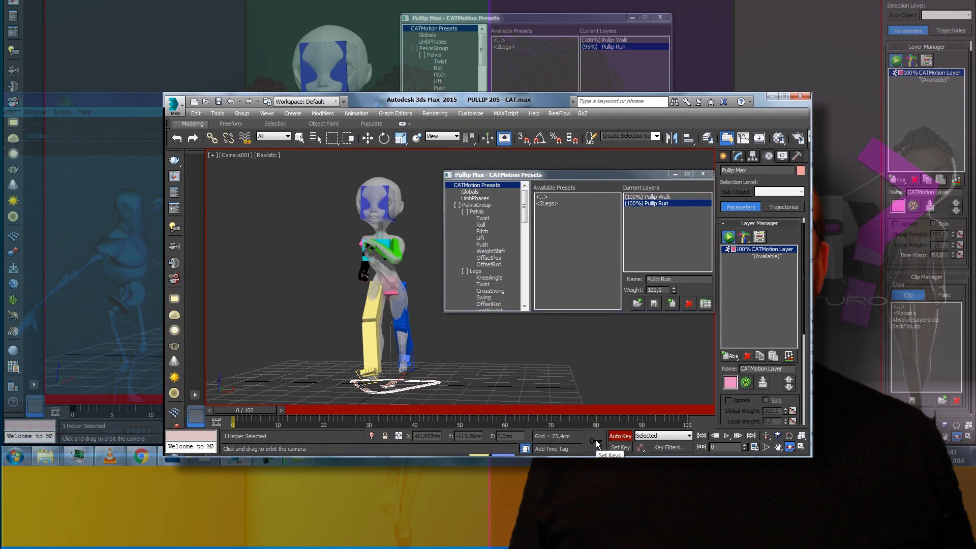
Toggle Set Key mode off and turn Auto Key back on
{"action": "left_click", "coordinate": [614, 449]}
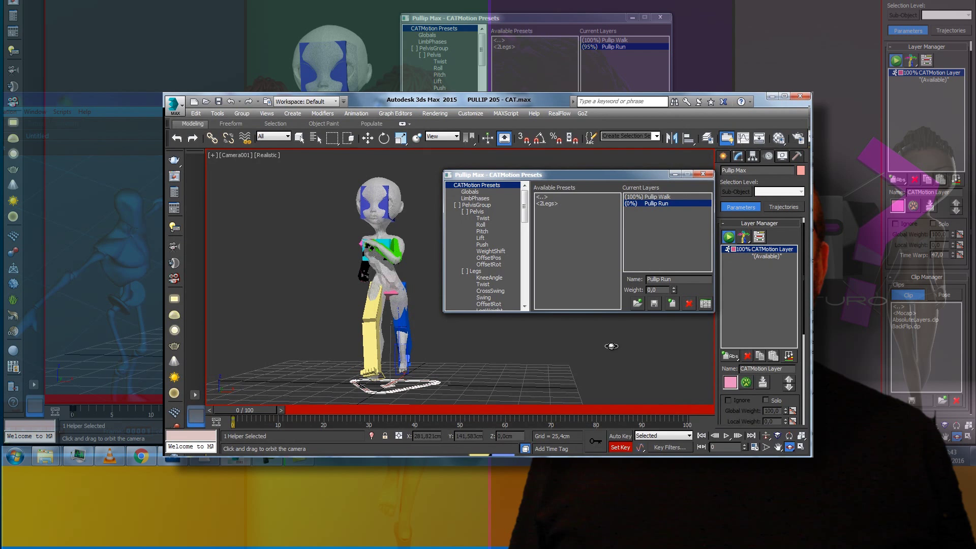
{"action": "left_click", "coordinate": [620, 448]}
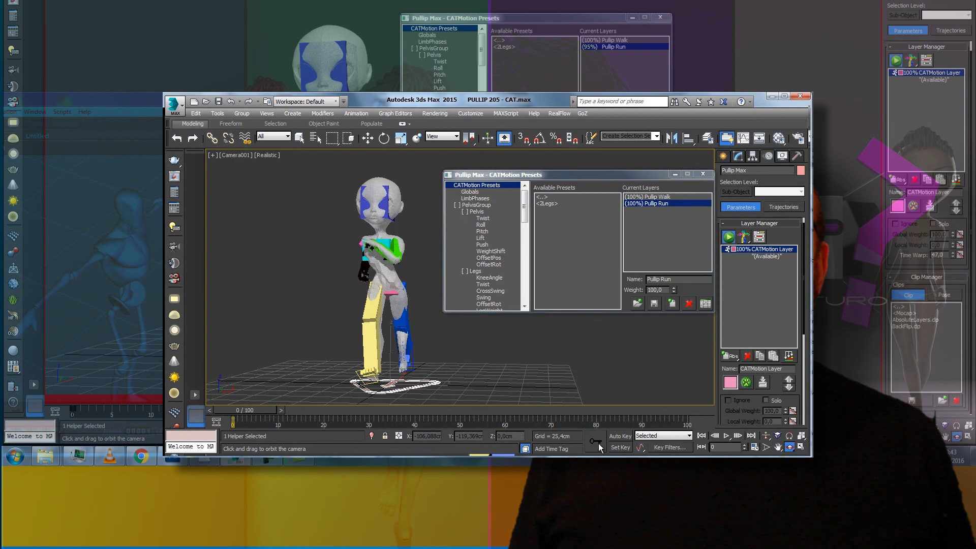
{"action": "left_click", "coordinate": [614, 439]}
Key the Pullip Run weight at 100 on frame 40, then return to frame 0
{"action": "left_click_drag", "start_coordinate": [246, 419], "coordinate": [411, 418]}
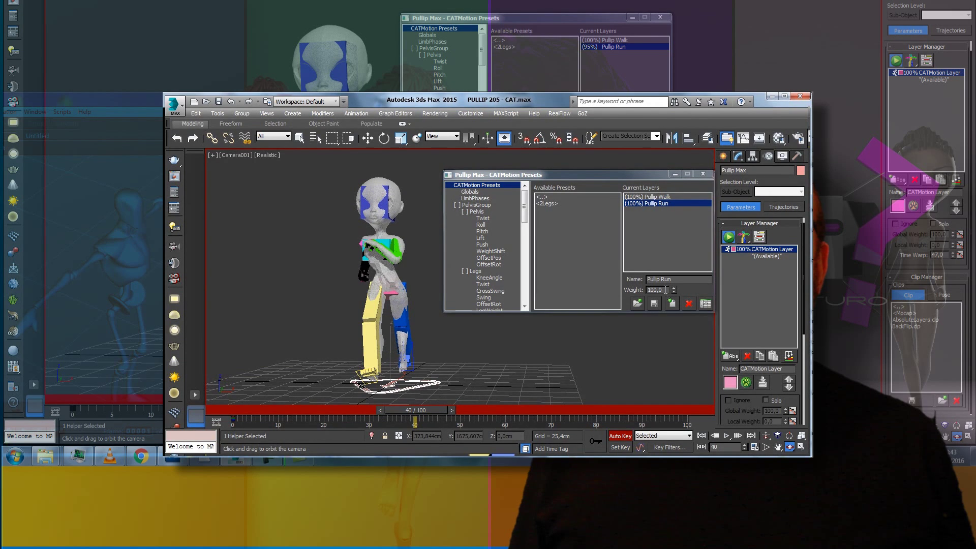
{"action": "left_click_drag", "start_coordinate": [674, 291], "coordinate": [673, 293]}
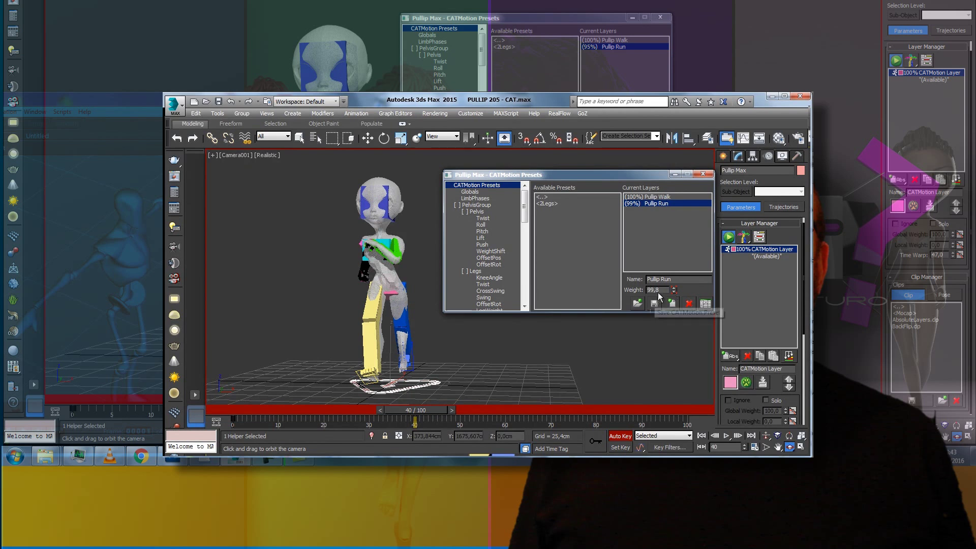
{"action": "type", "text": "100"}
{"action": "key", "text": "Return"}
{"action": "left_click_drag", "start_coordinate": [421, 412], "coordinate": [181, 411]}
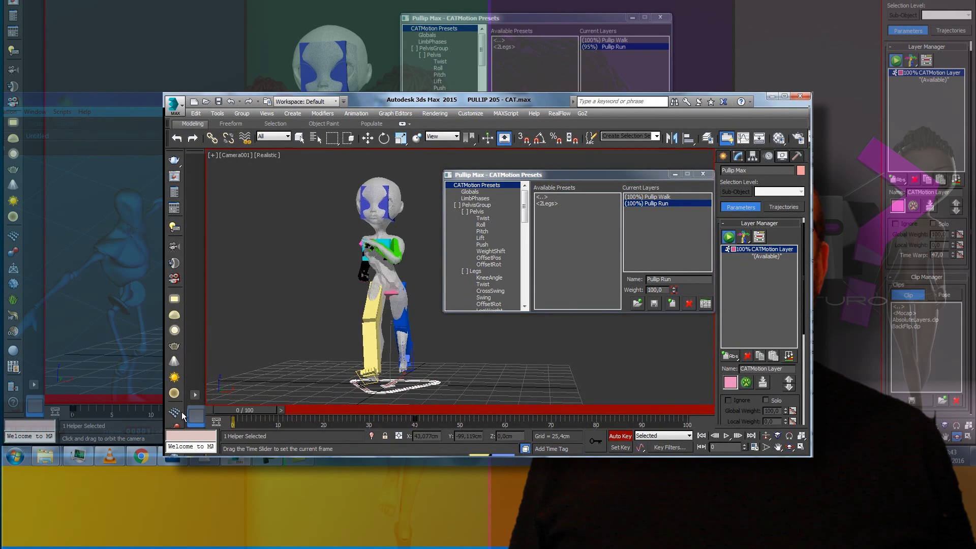
Key the Pullip Run weight at 0 on frame 0 and 50 on frame 70
{"action": "type", "text": "0"}
{"action": "key", "text": "Return"}
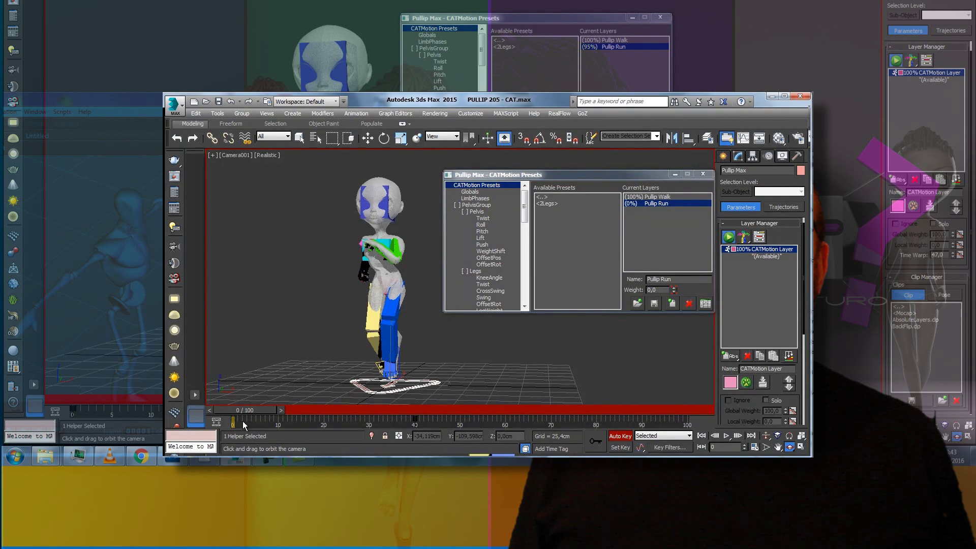
{"action": "mouse_move", "coordinate": [244, 410]}
{"action": "left_mouse_down"}
{"action": "mouse_move", "coordinate": [580, 413]}
{"action": "mouse_move", "coordinate": [549, 418]}
{"action": "left_mouse_up"}
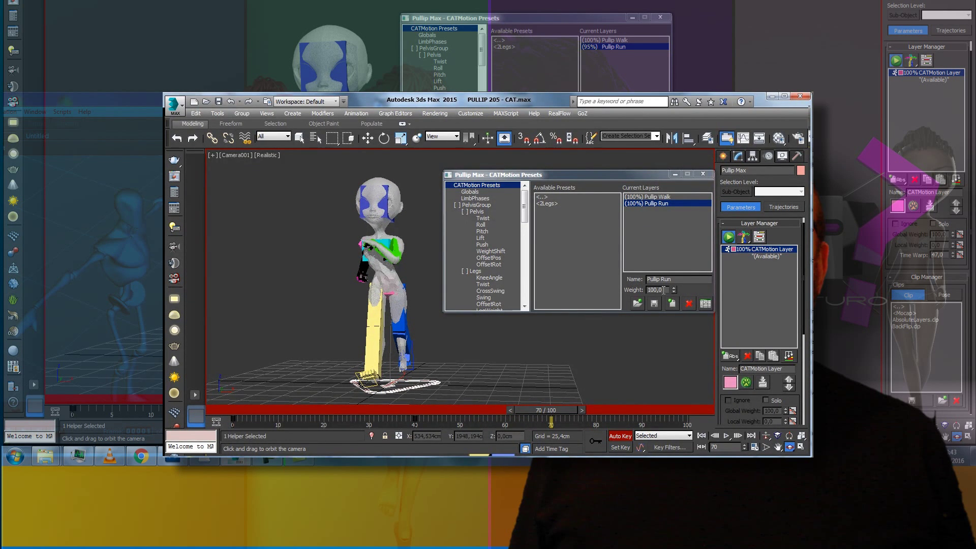
{"action": "left_click_drag", "start_coordinate": [667, 289], "coordinate": [603, 290]}
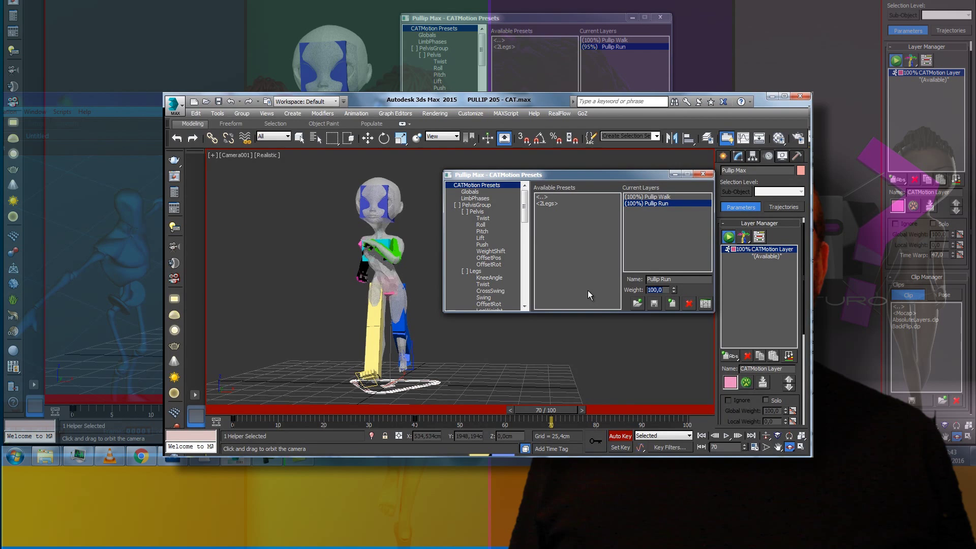
{"action": "type", "text": "50"}
{"action": "key", "text": "Return"}
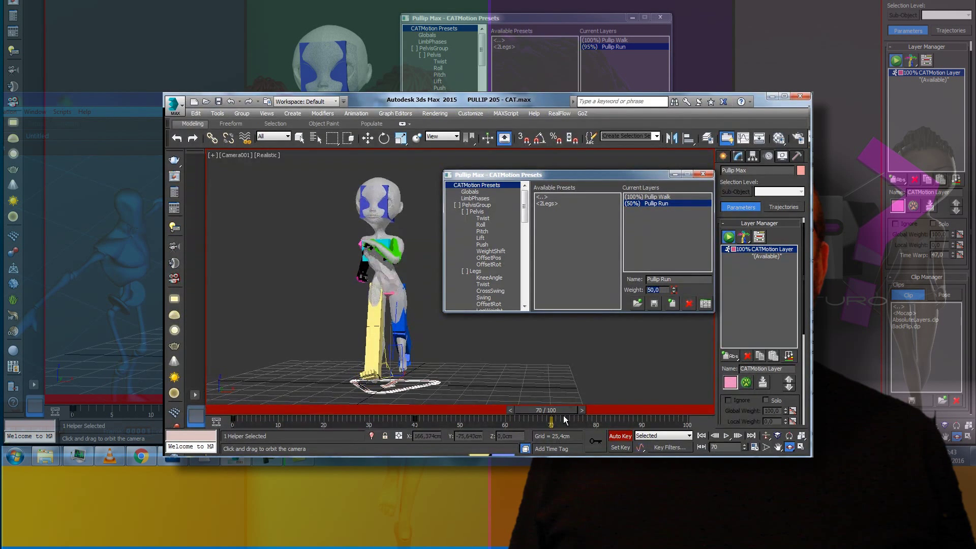
Scrub to frame 100 and back to 0, then play the weight blend
{"action": "left_click_drag", "start_coordinate": [557, 410], "coordinate": [718, 410]}
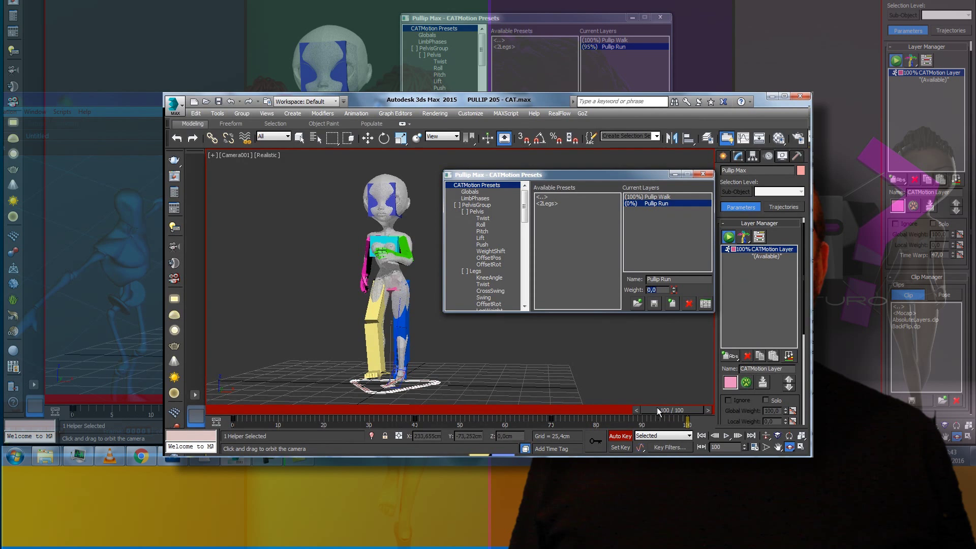
{"action": "left_click_drag", "start_coordinate": [657, 410], "coordinate": [171, 423]}
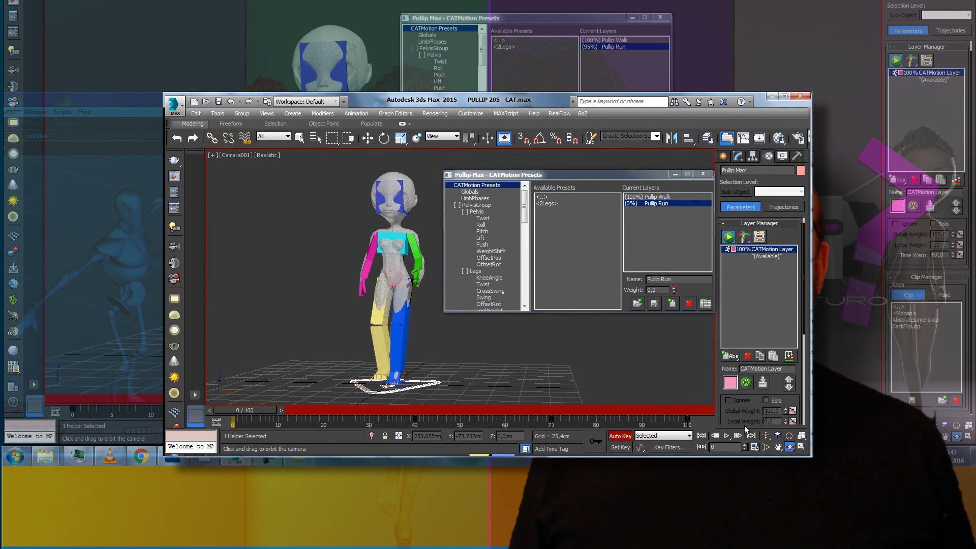
{"action": "left_click", "coordinate": [726, 436]}
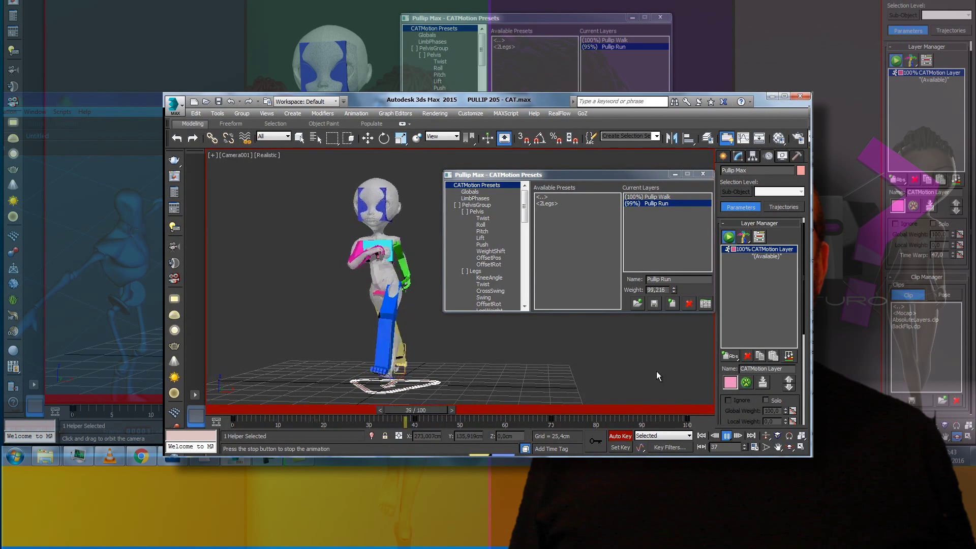